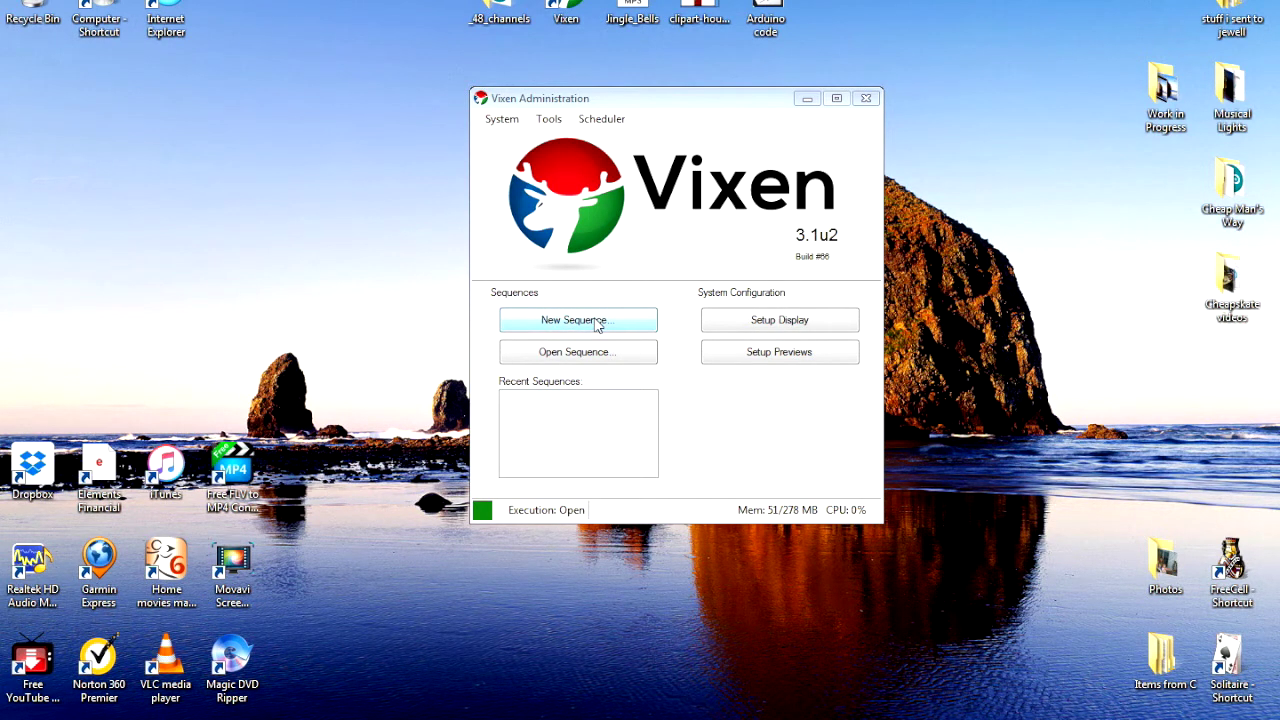
# Create a new untitled timed sequence and bring its Timed Sequence Editor window into view.
pyautogui.click(597, 323)
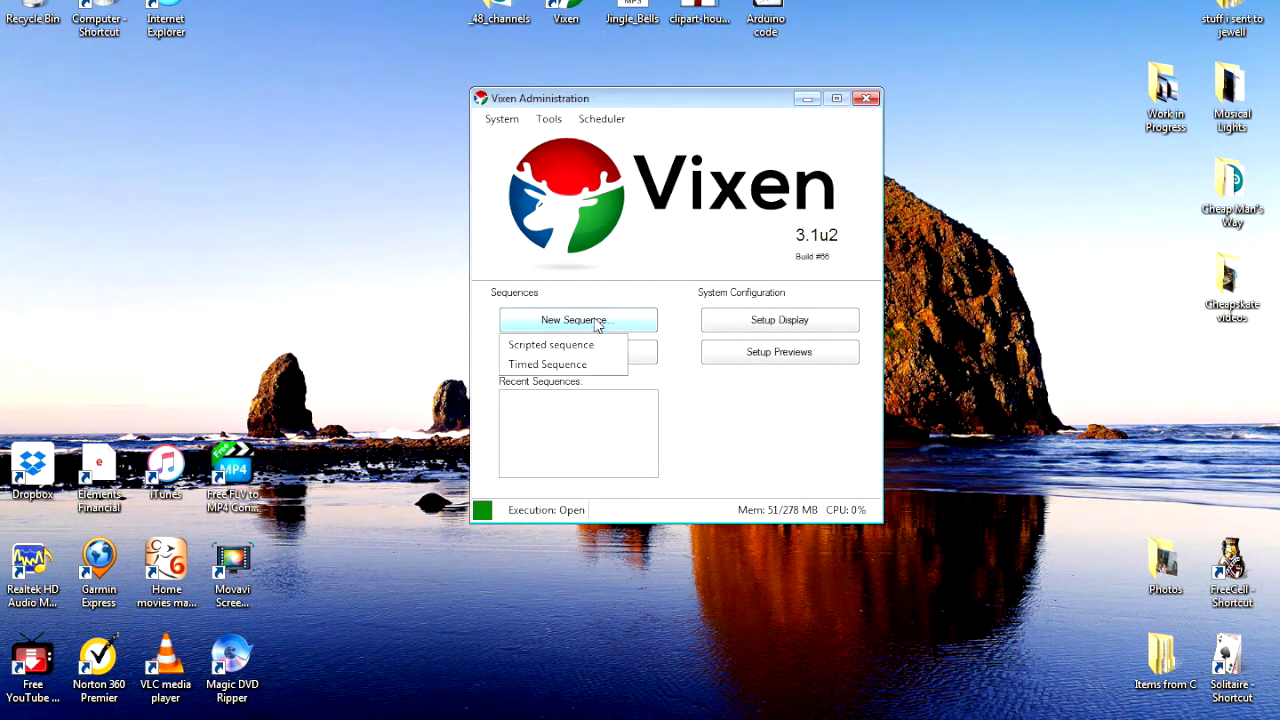
pyautogui.click(565, 366)
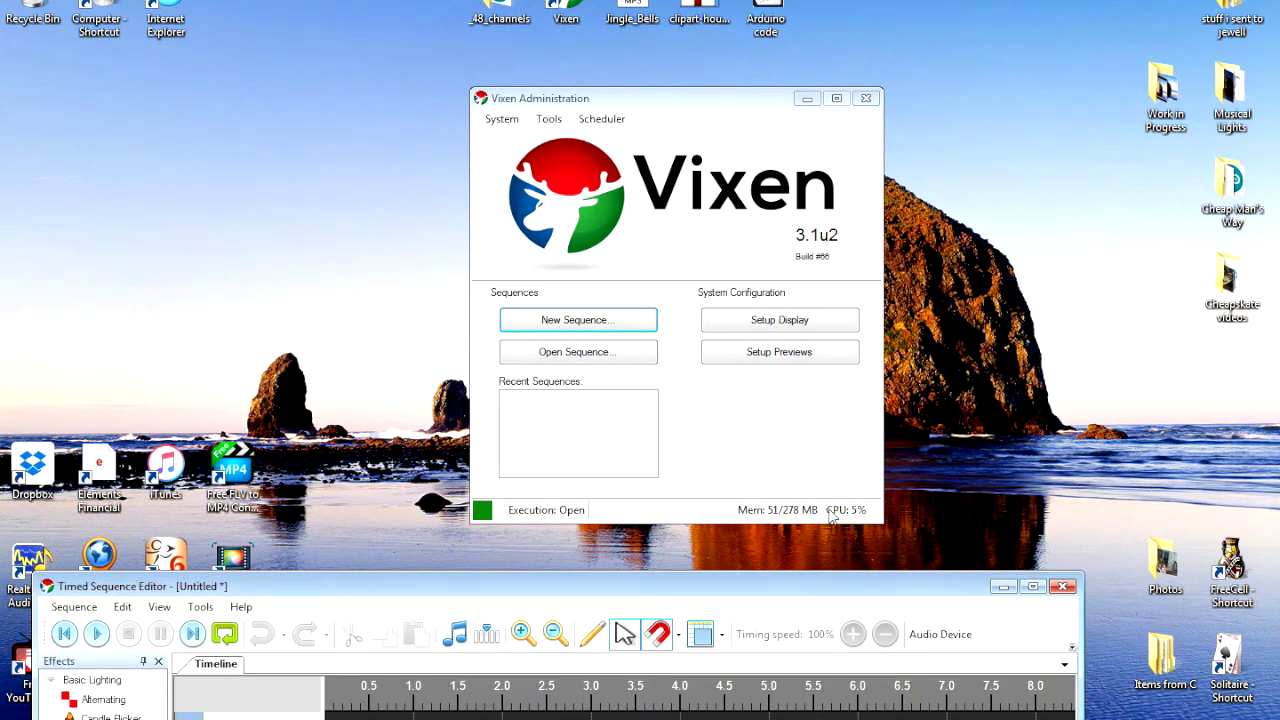
pyautogui.moveTo(812, 585); pyautogui.dragTo(865, 92)
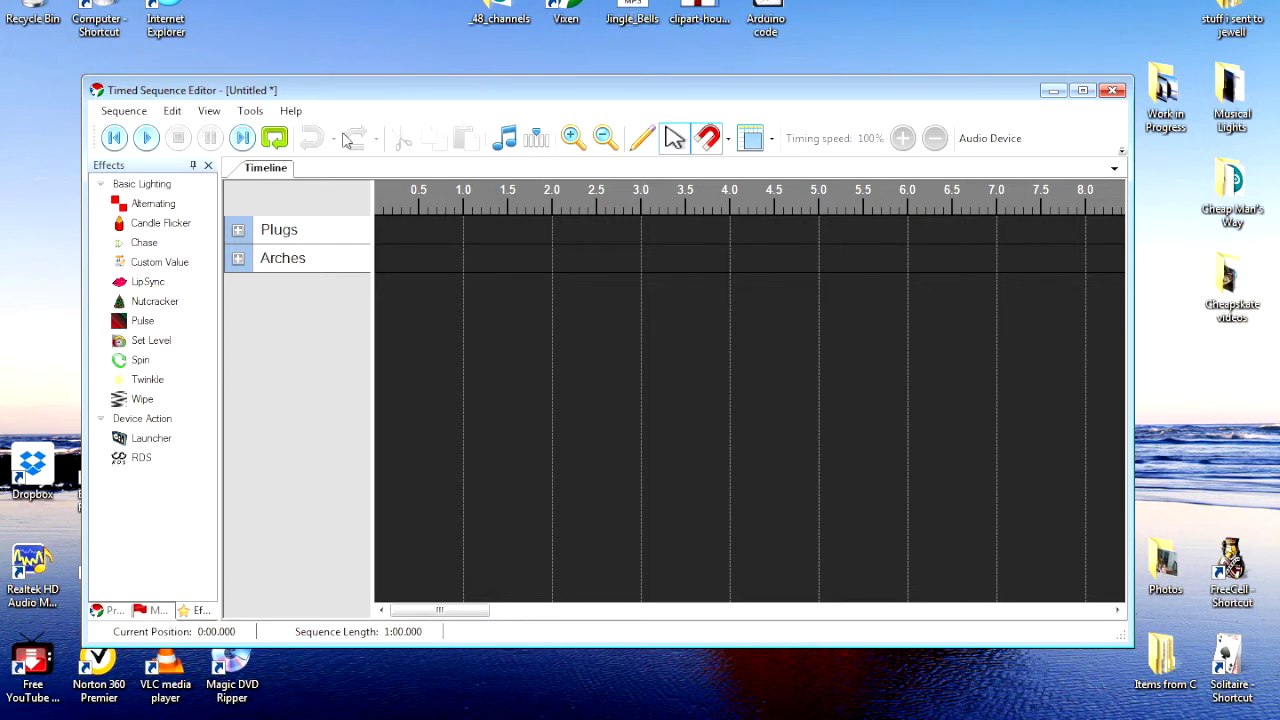
# Associate the Jingle_Bells song from the Desktop, making the sequence 1:42.086 long.
pyautogui.click(250, 111)
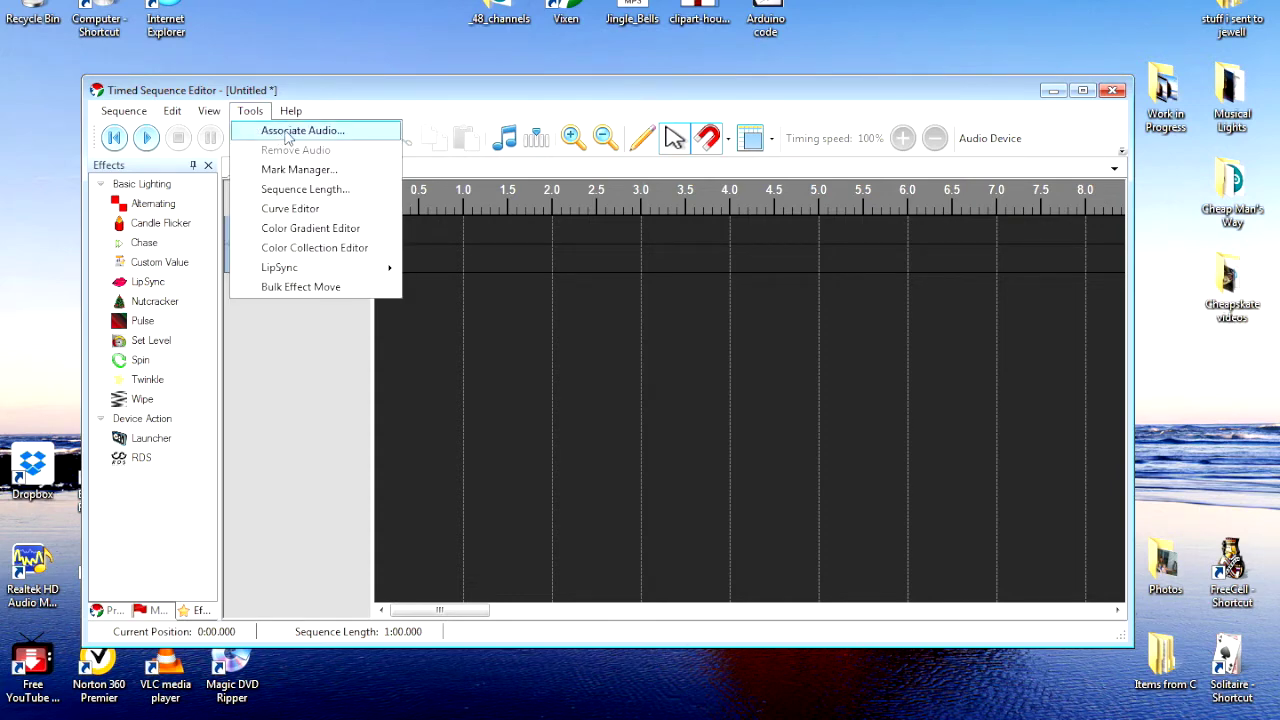
pyautogui.click(286, 131)
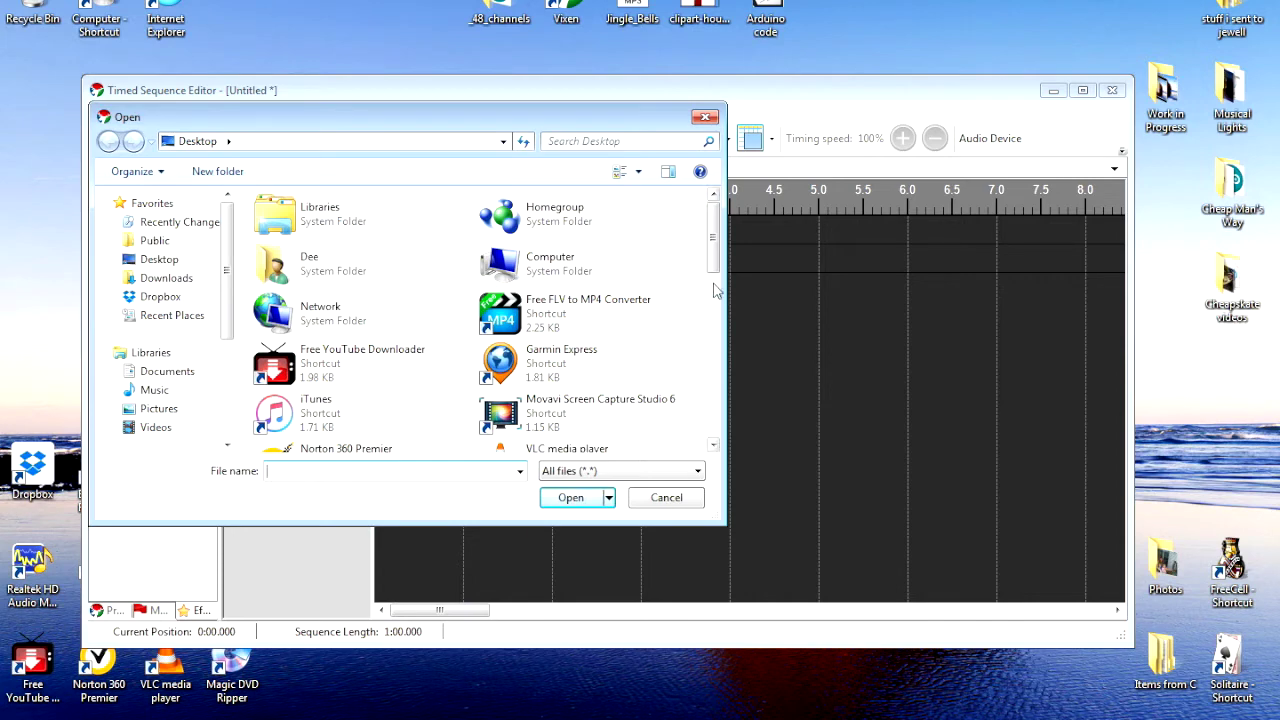
pyautogui.moveTo(716, 260); pyautogui.dragTo(716, 406)
pyautogui.click(306, 356)
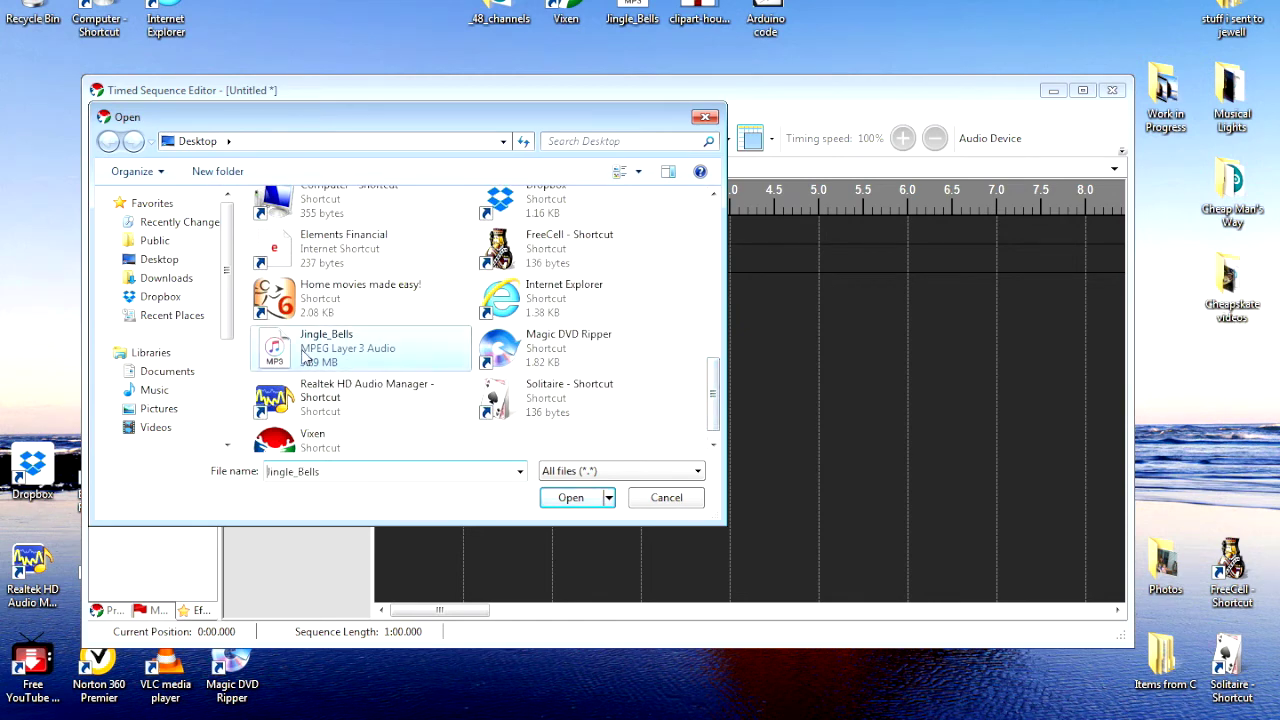
pyautogui.click(568, 498)
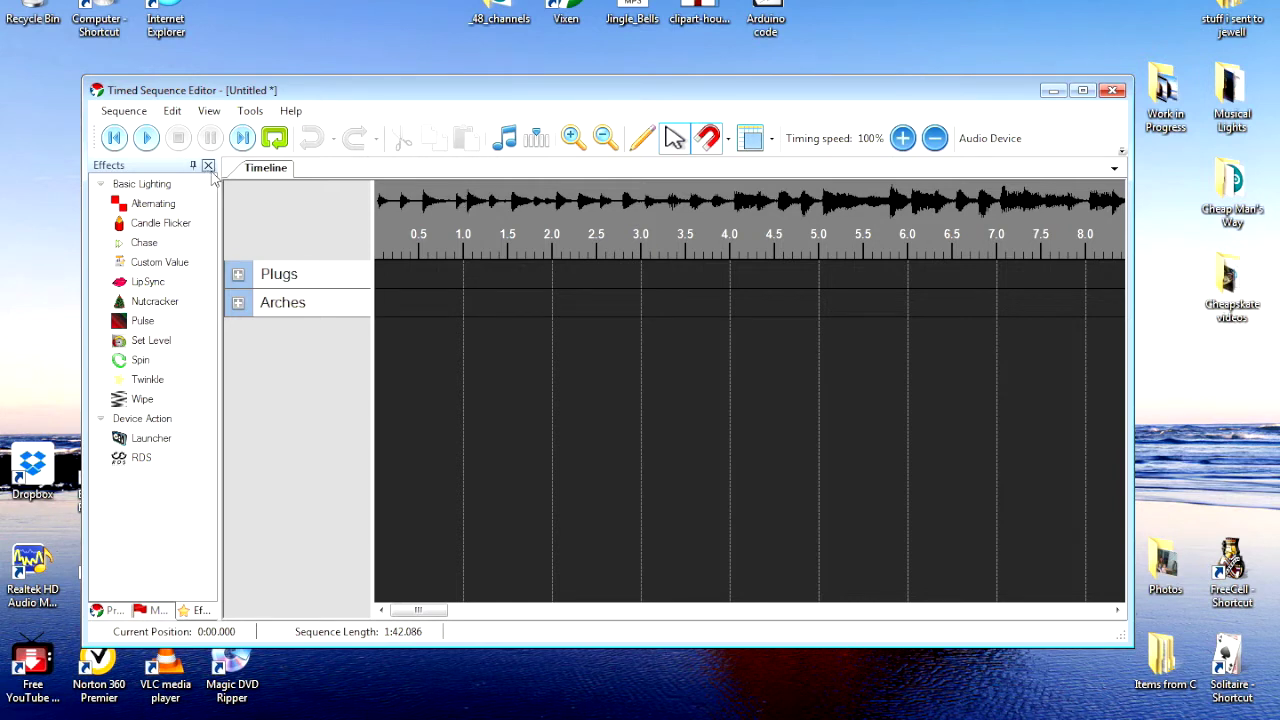
# Save the sequence with the file name 'Jingle Bells'.
pyautogui.click(122, 111)
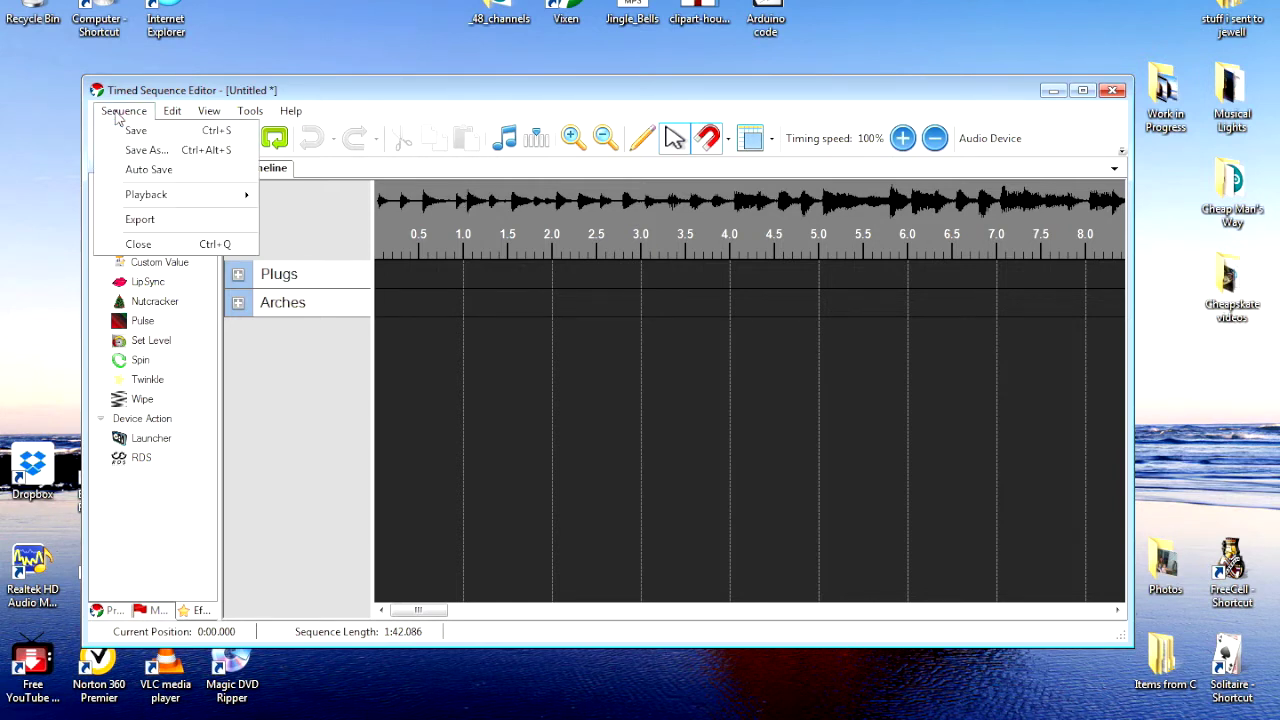
pyautogui.click(133, 131)
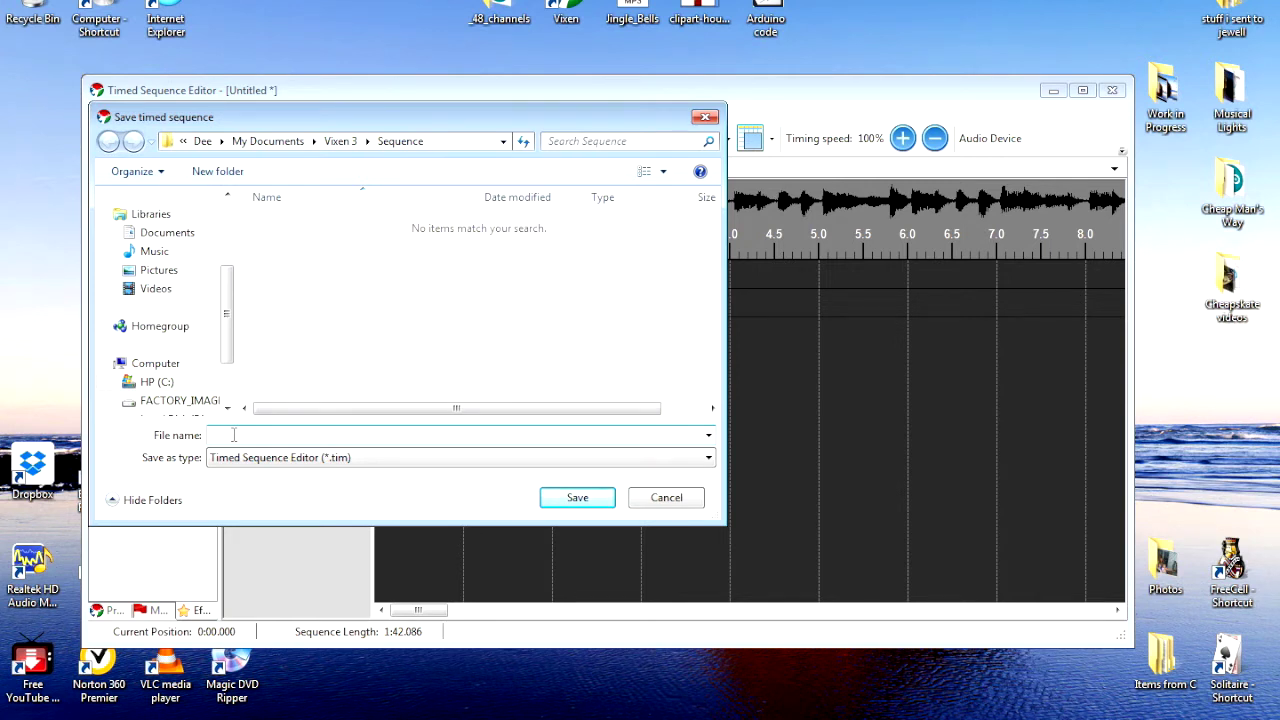
pyautogui.write('Jingle Bells')
pyautogui.click(576, 500)
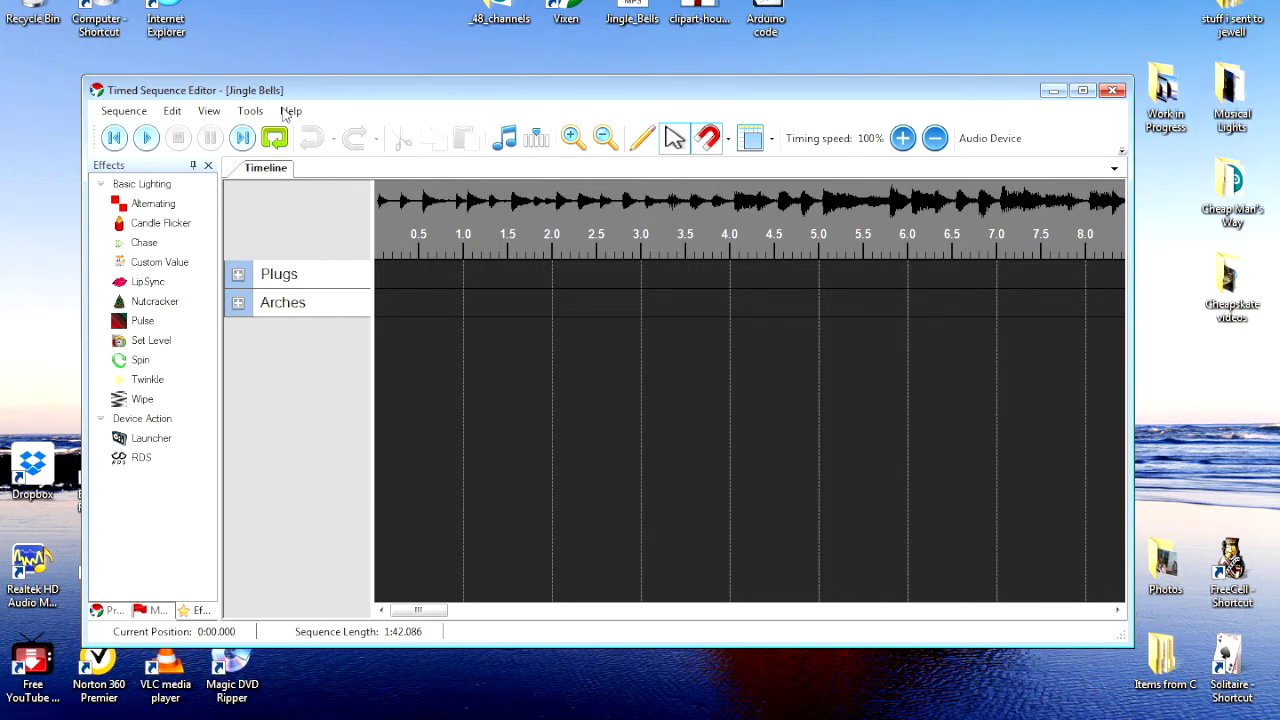
# Close the editor and reopen the saved Jingle_Bells.tim sequence.
pyautogui.click(1112, 91)
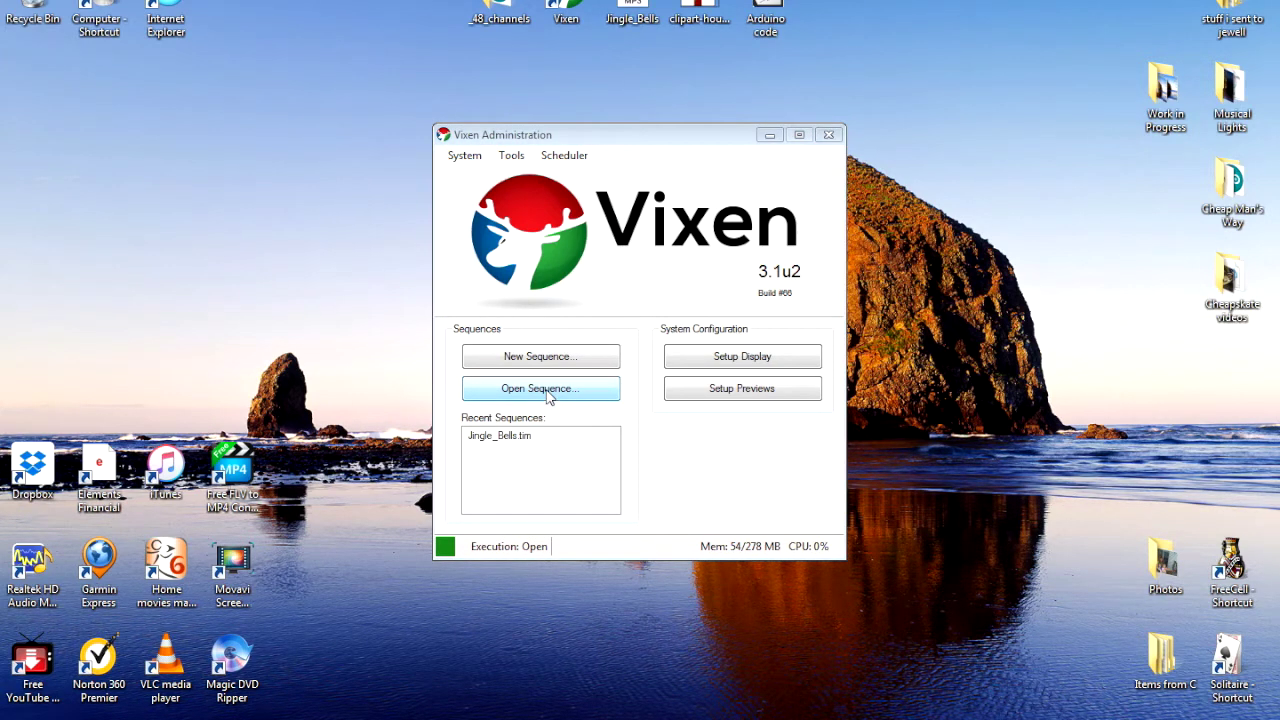
pyautogui.click(547, 396)
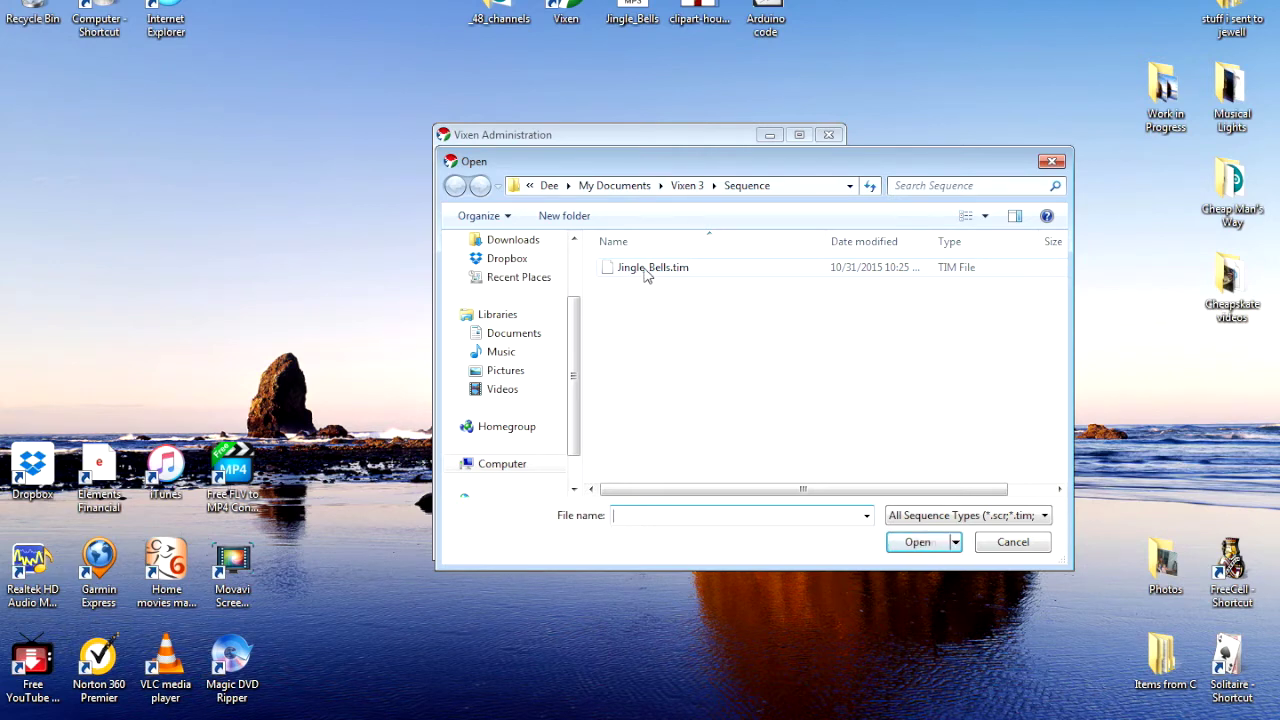
pyautogui.click(643, 274)
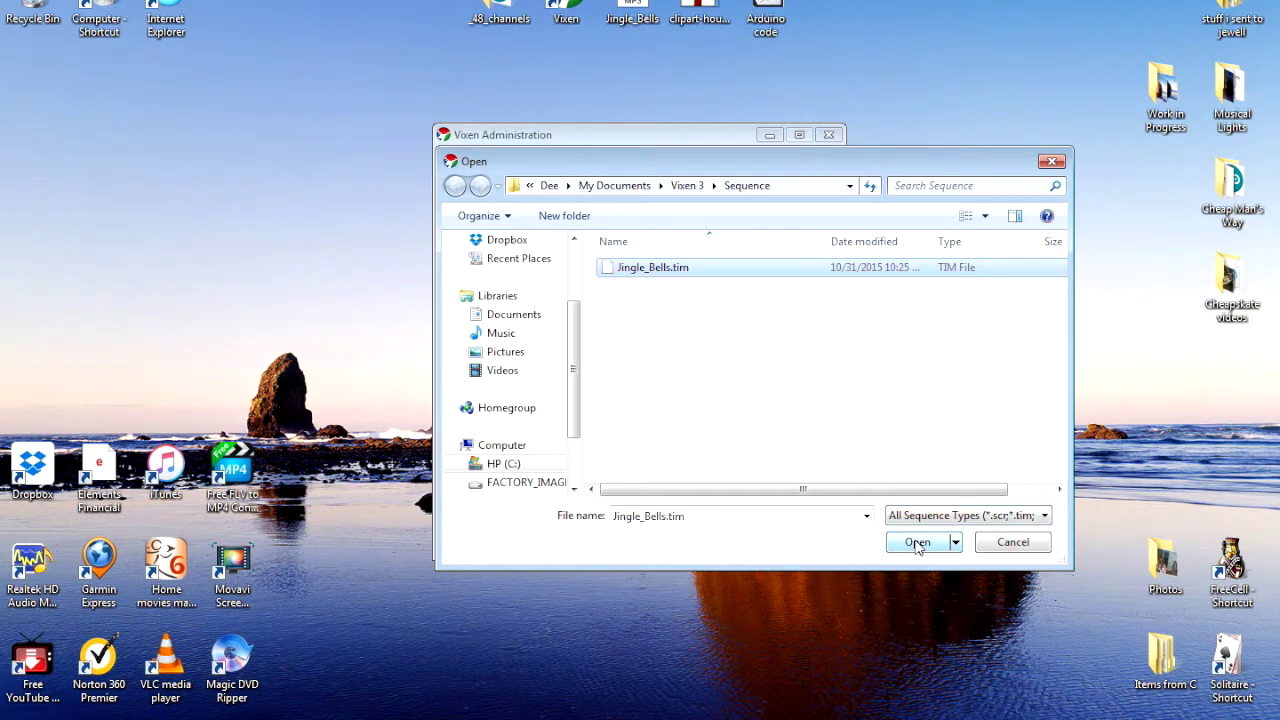
pyautogui.click(917, 543)
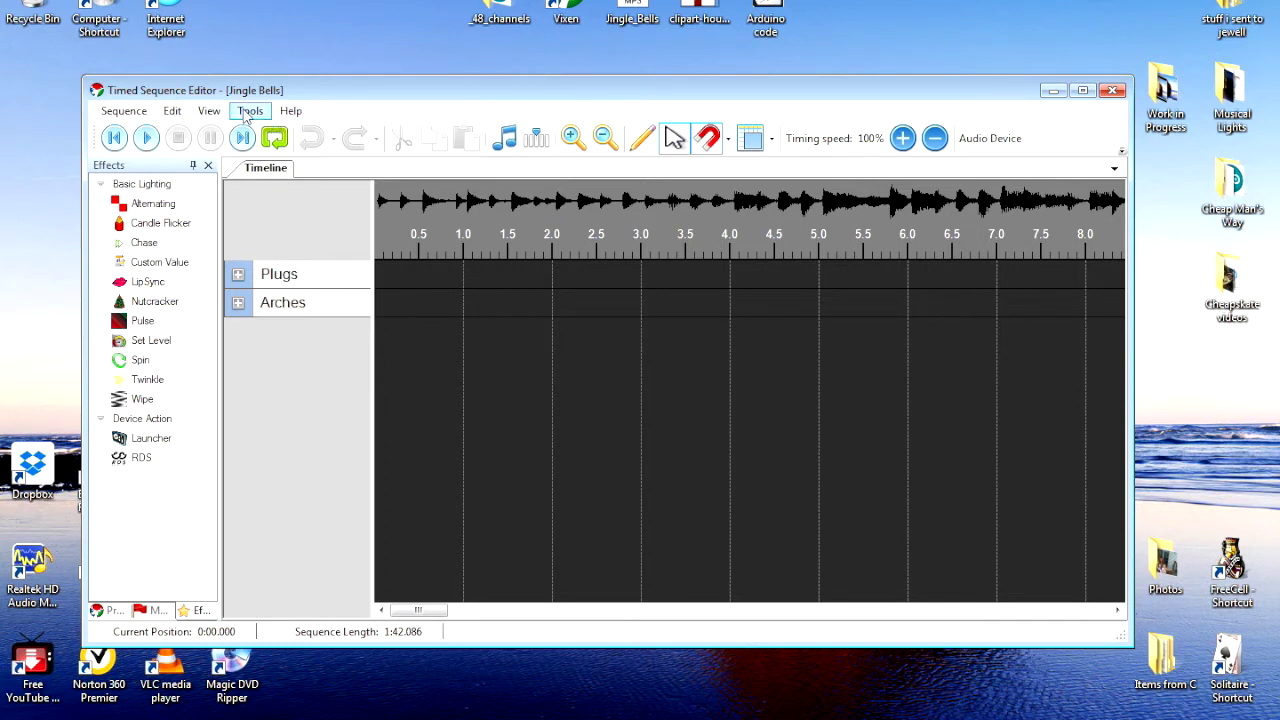
# Open the Mark Collections Manager and add a New Collection.
pyautogui.click(245, 117)
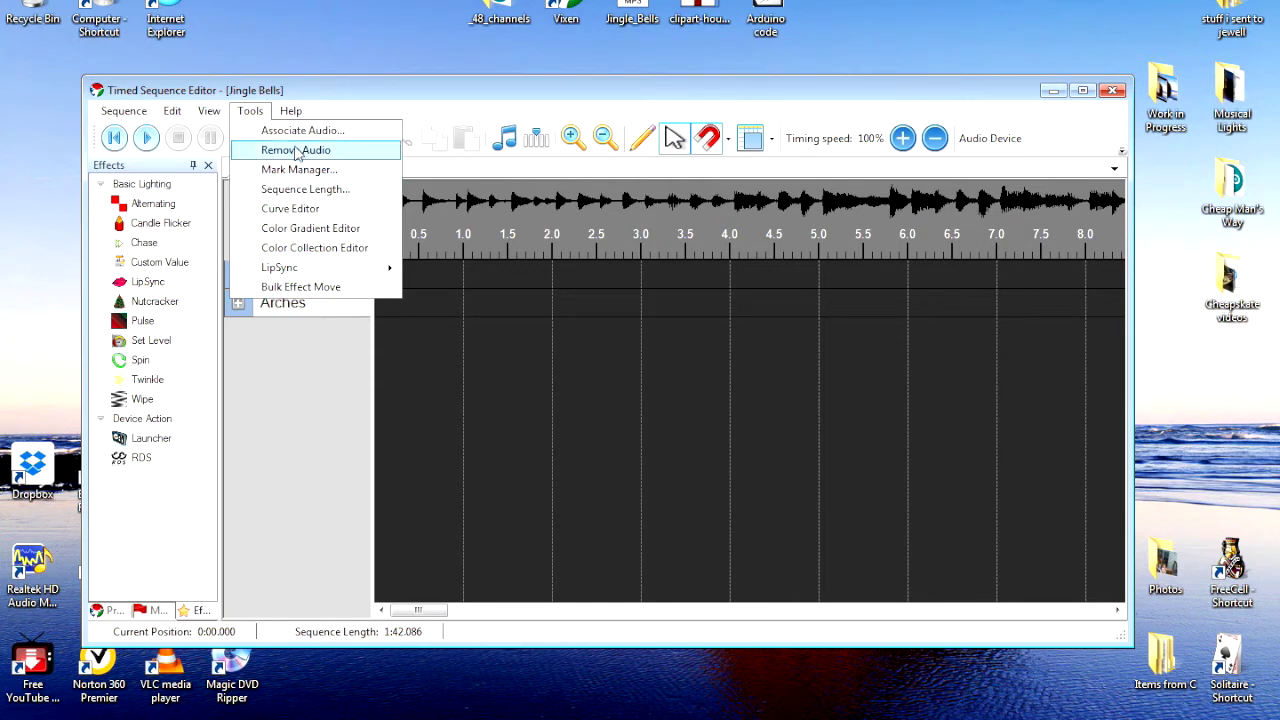
pyautogui.click(537, 119)
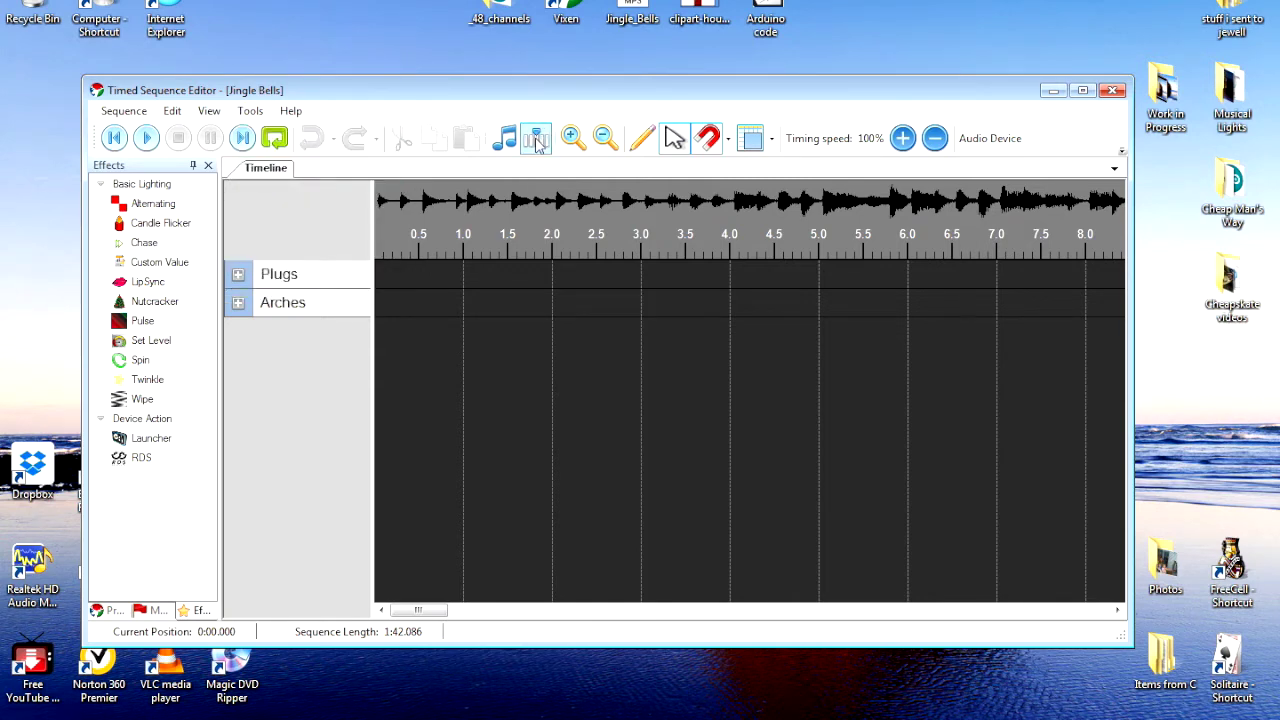
pyautogui.click(537, 141)
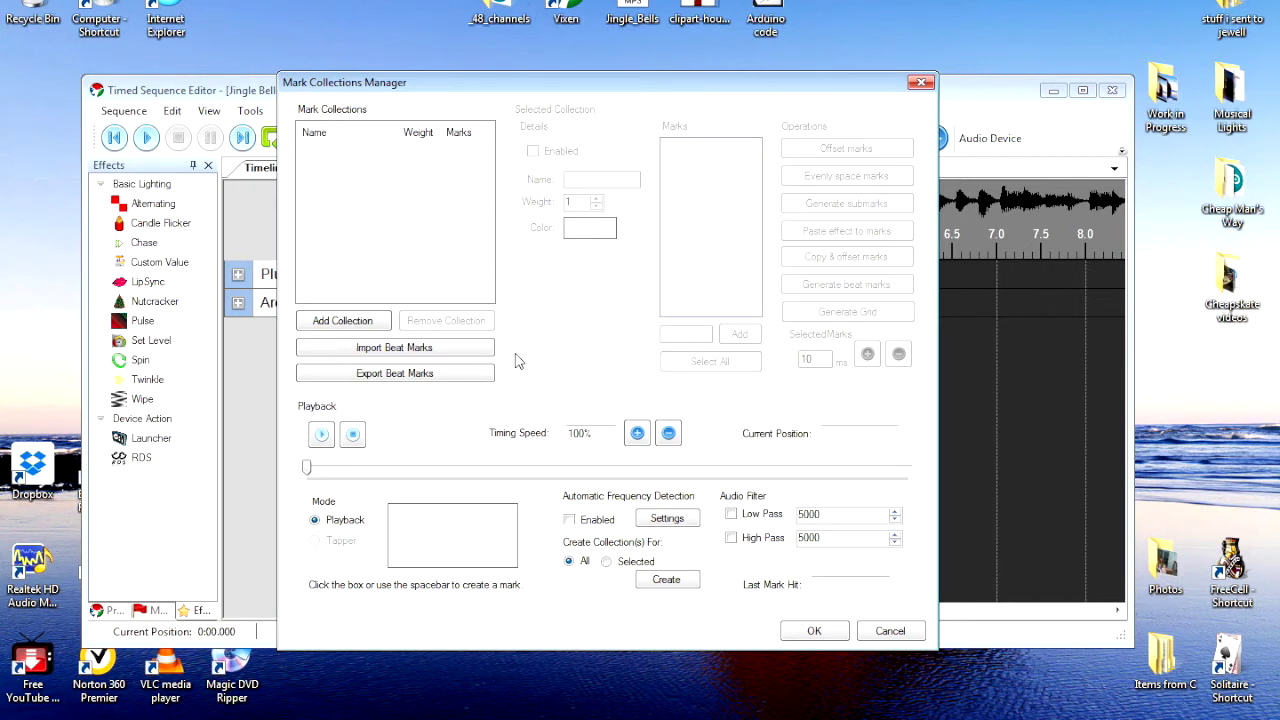
pyautogui.click(340, 321)
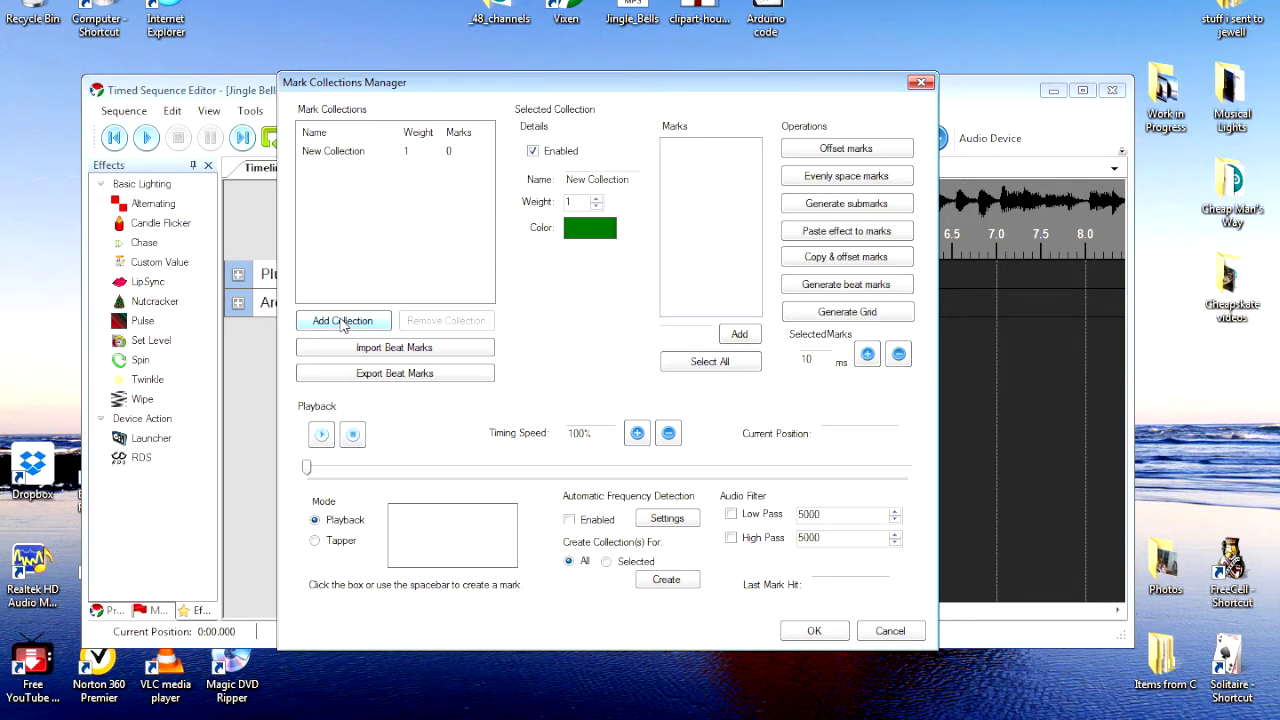
# Change New Collection's colour from green to white.
pyautogui.click(340, 152)
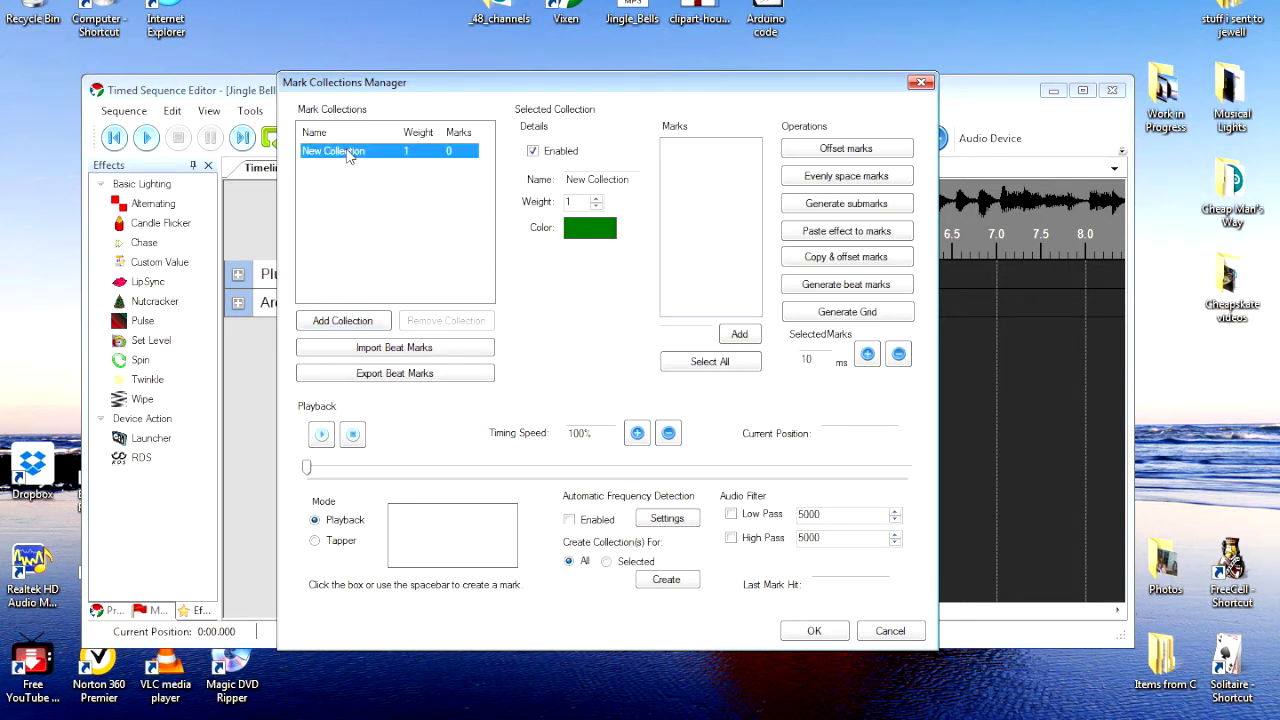
pyautogui.click(589, 229)
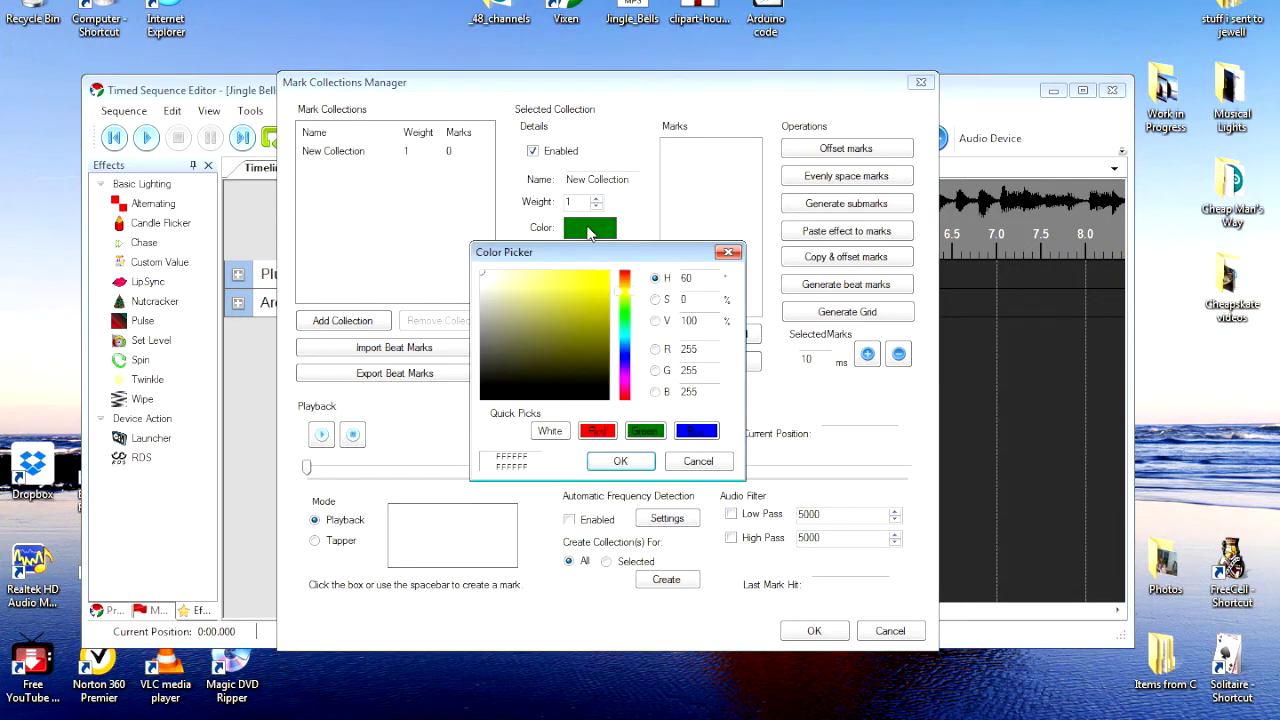
pyautogui.click(550, 432)
pyautogui.click(619, 461)
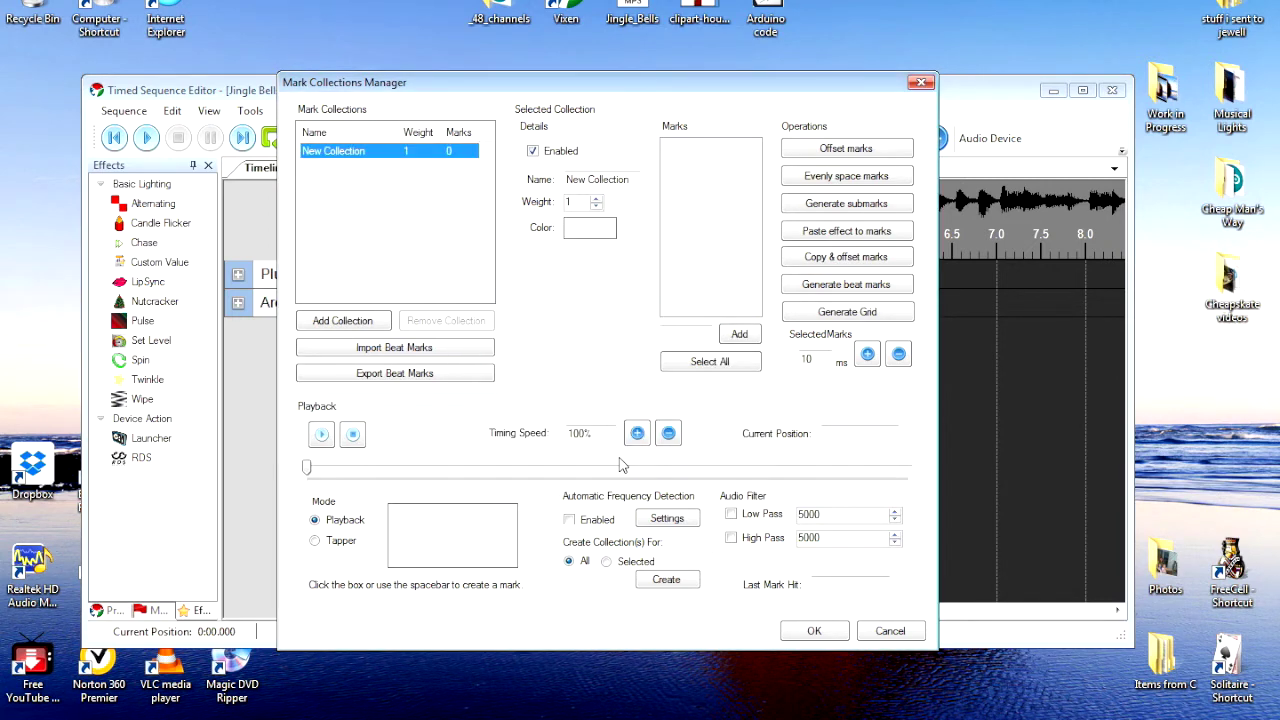
# Test playback, rewind to the song's start, switch to Tapper mode and play to tap beats.
pyautogui.click(321, 436)
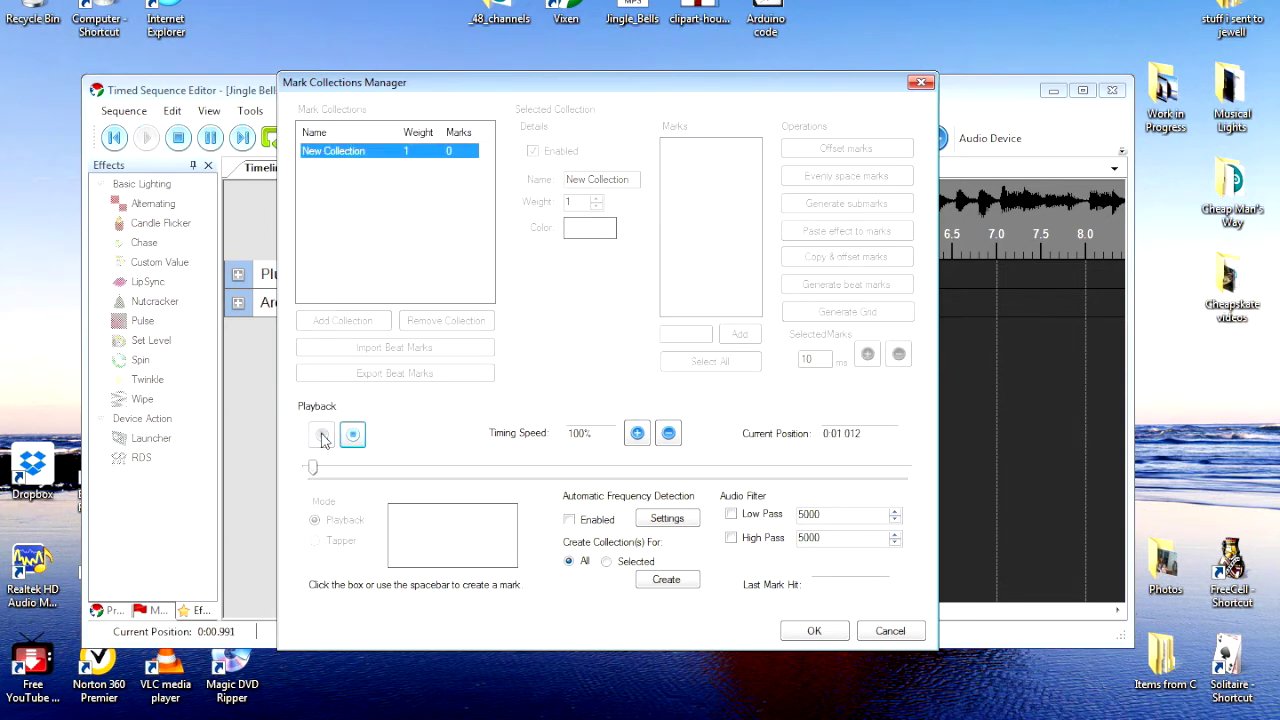
pyautogui.click(351, 438)
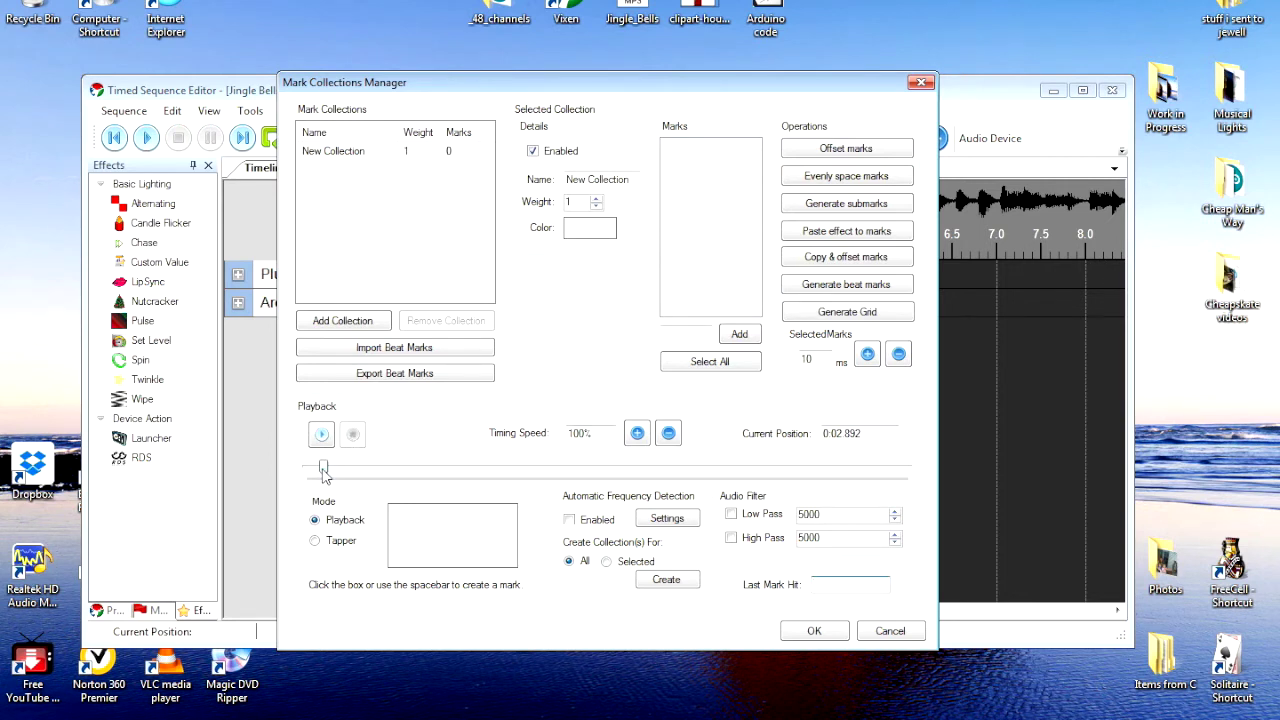
pyautogui.moveTo(322, 470); pyautogui.dragTo(296, 478)
pyautogui.click(314, 541)
pyautogui.click(321, 436)
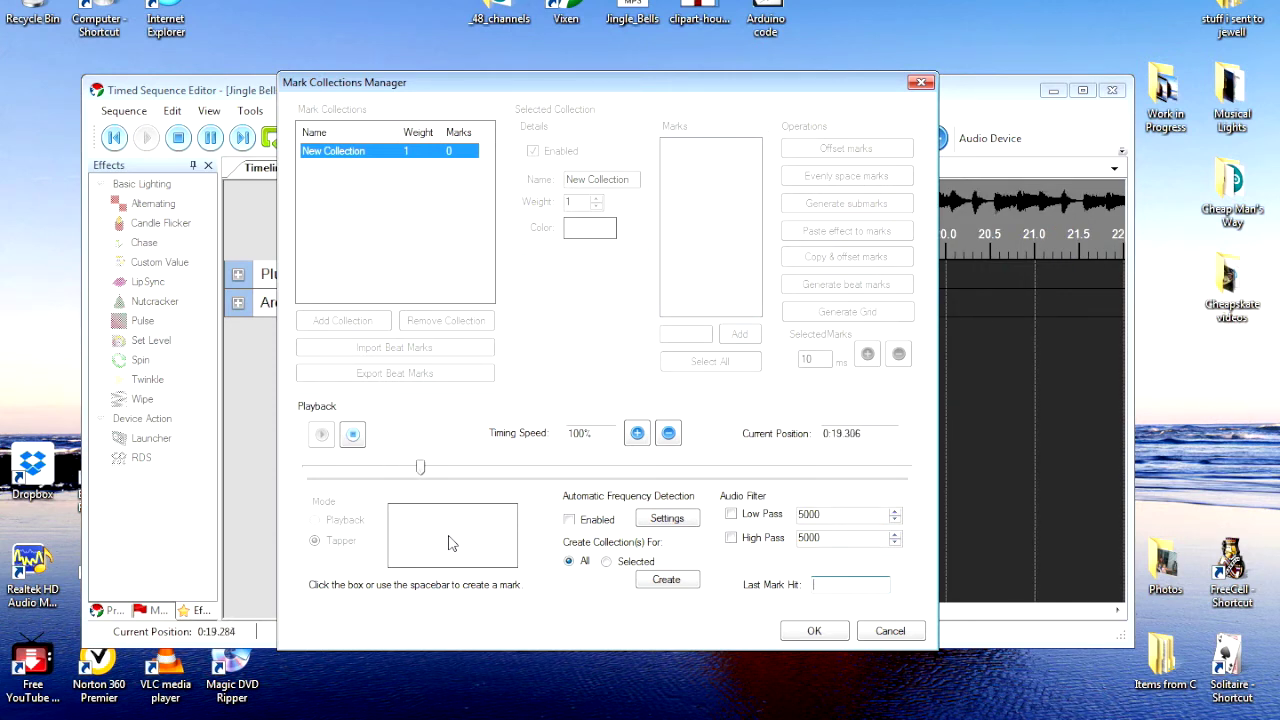
# Stop tapping and accept the 32 tapped beat marks into New Collection.
pyautogui.click(352, 434)
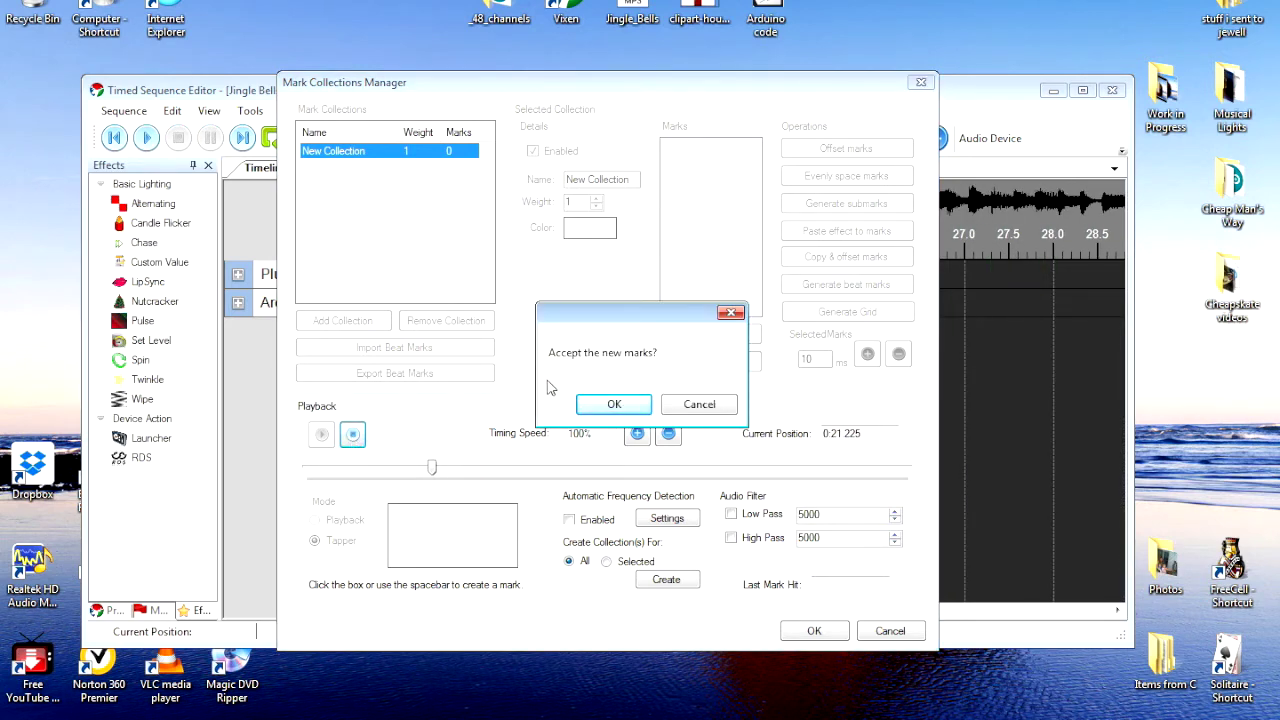
pyautogui.click(613, 405)
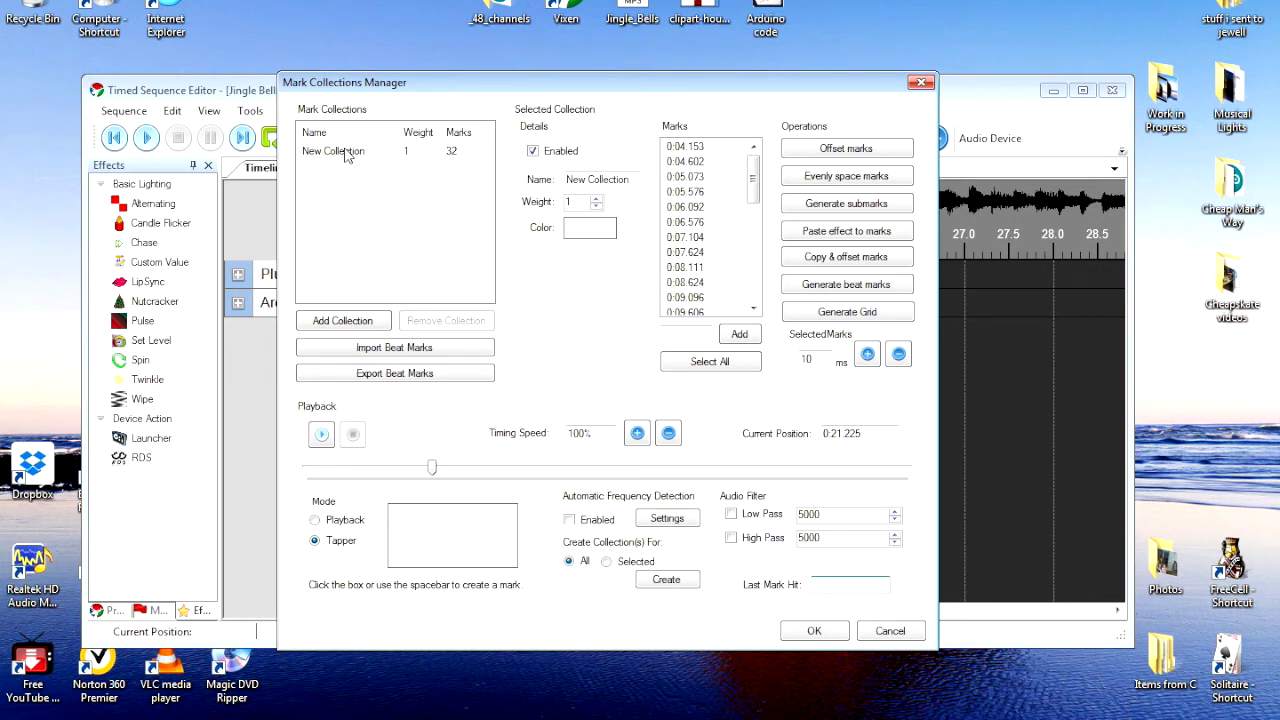
pyautogui.click(345, 155)
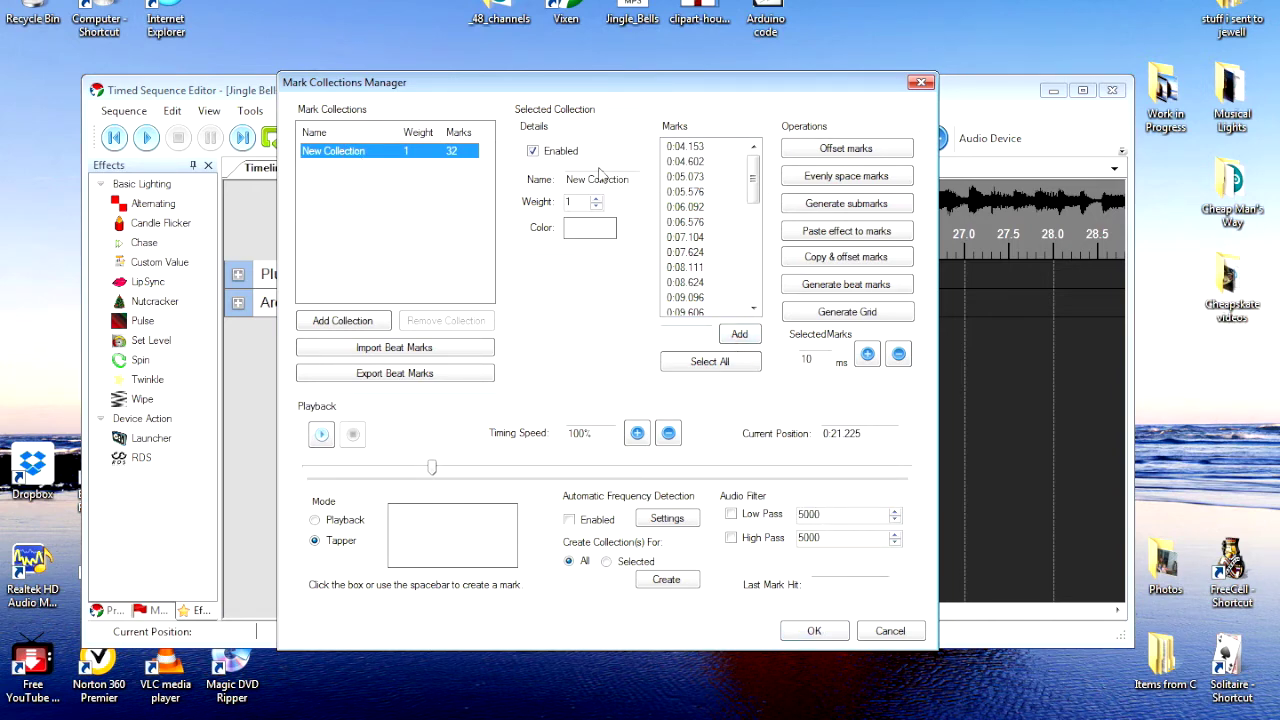
pyautogui.click(815, 632)
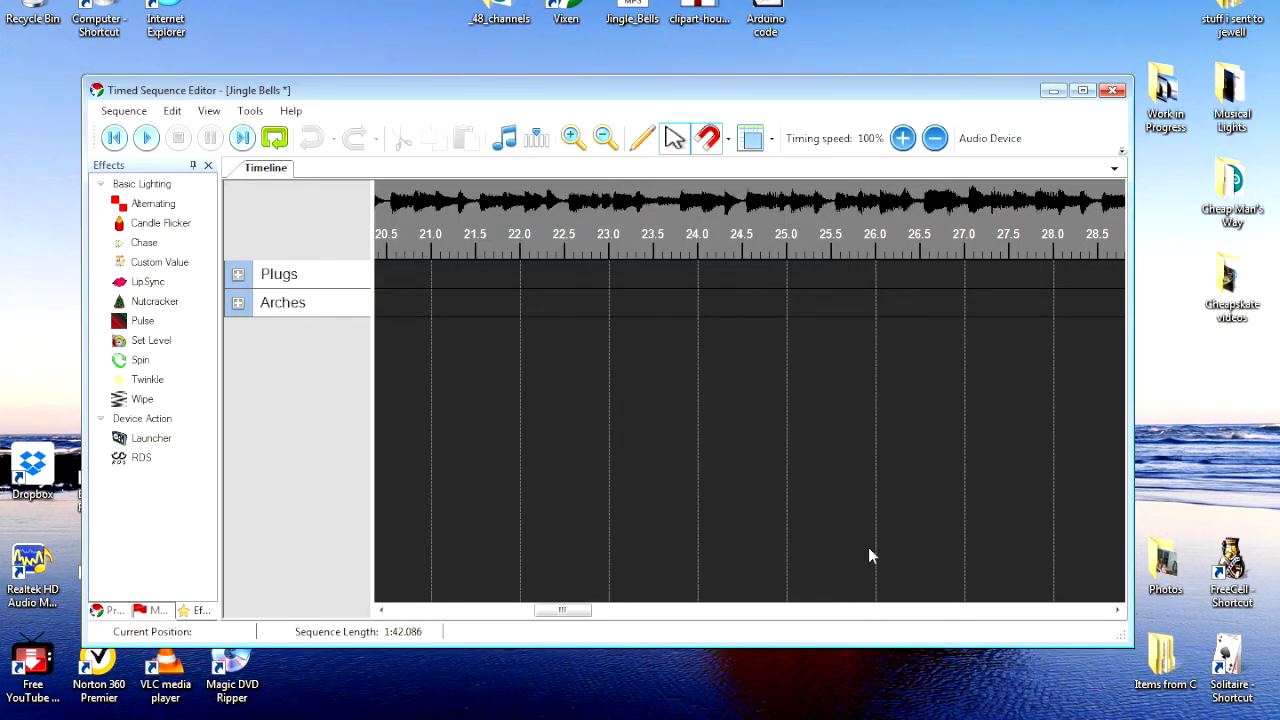
# Shift the beat marks near 4.0 s and 19.5 s slightly earlier on the ruler.
pyautogui.moveTo(562, 610); pyautogui.dragTo(429, 611)
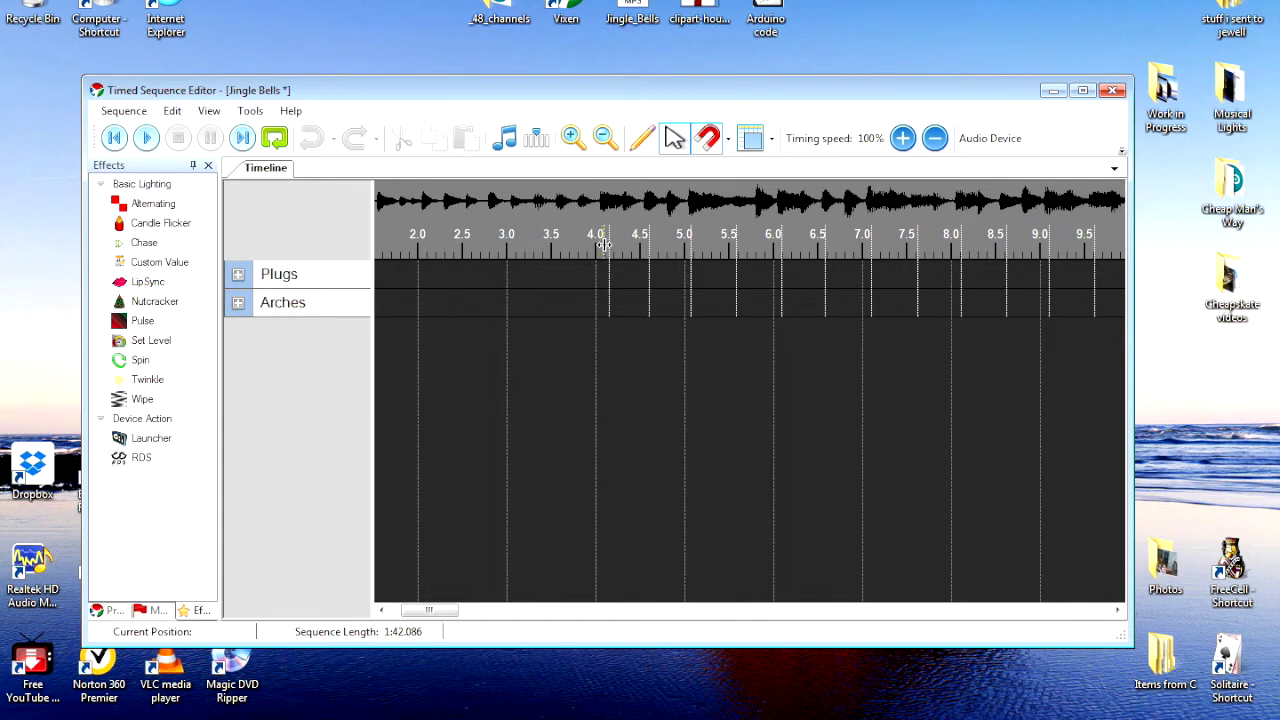
pyautogui.moveTo(603, 245); pyautogui.dragTo(602, 245)
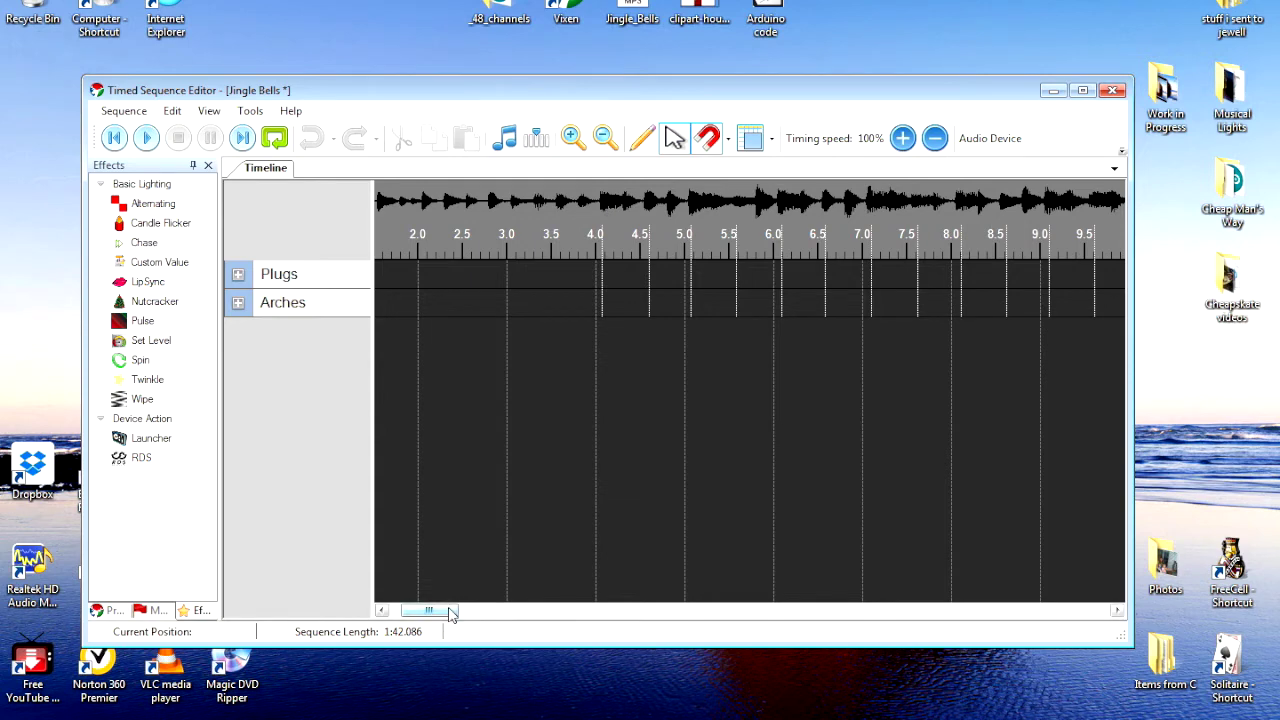
pyautogui.moveTo(450, 614); pyautogui.dragTo(566, 620)
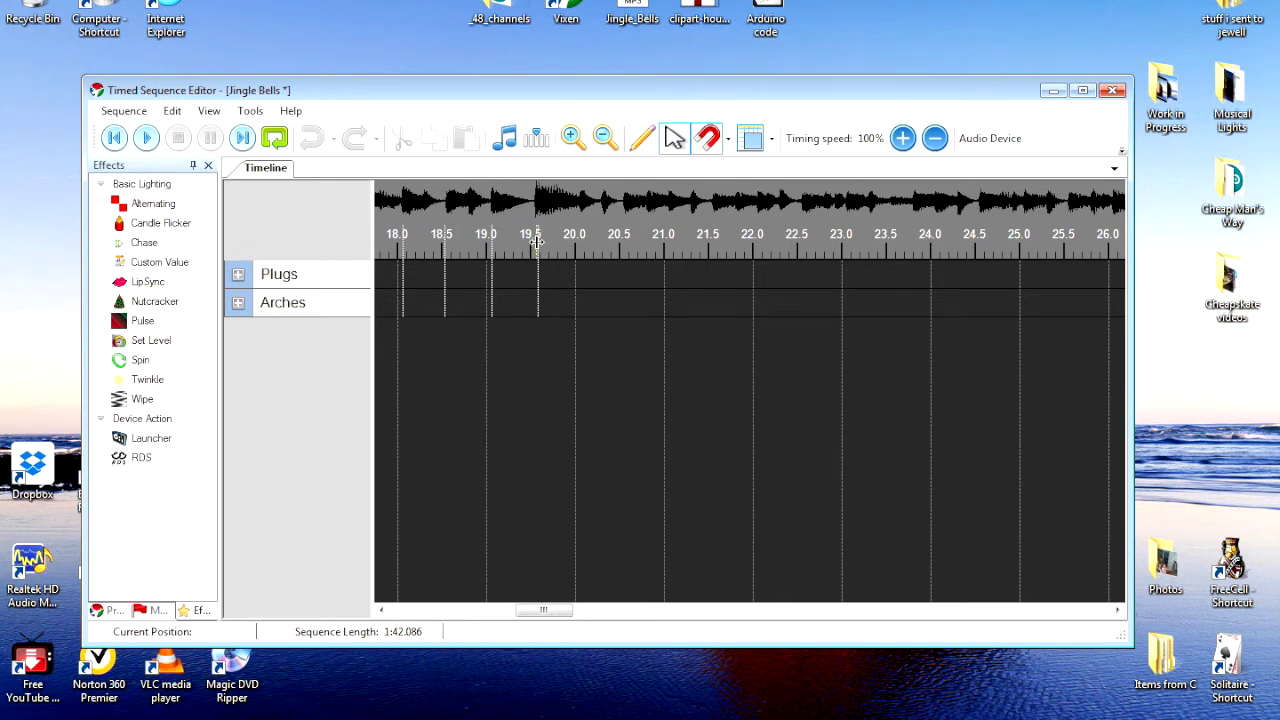
pyautogui.moveTo(538, 242); pyautogui.dragTo(536, 242)
# Select all 32 New Collection marks and space them evenly, about 0.5 s apart from 0:04.070.
pyautogui.click(537, 142)
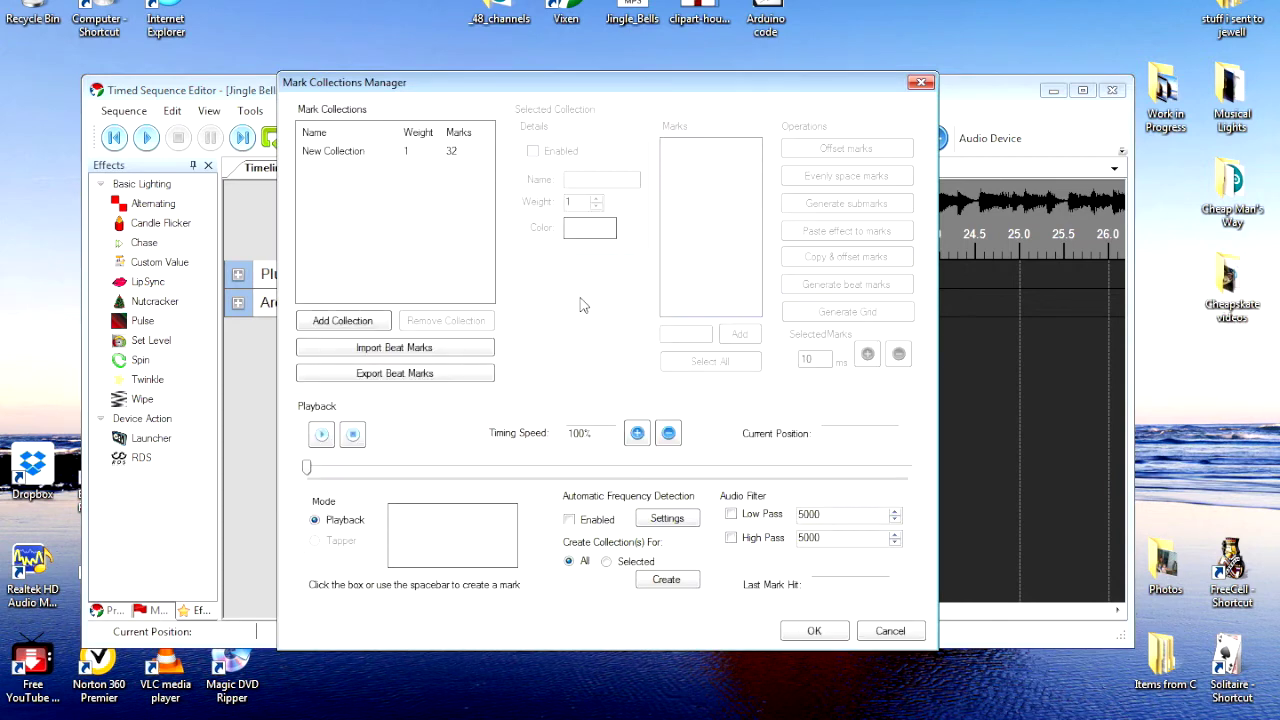
pyautogui.click(380, 151)
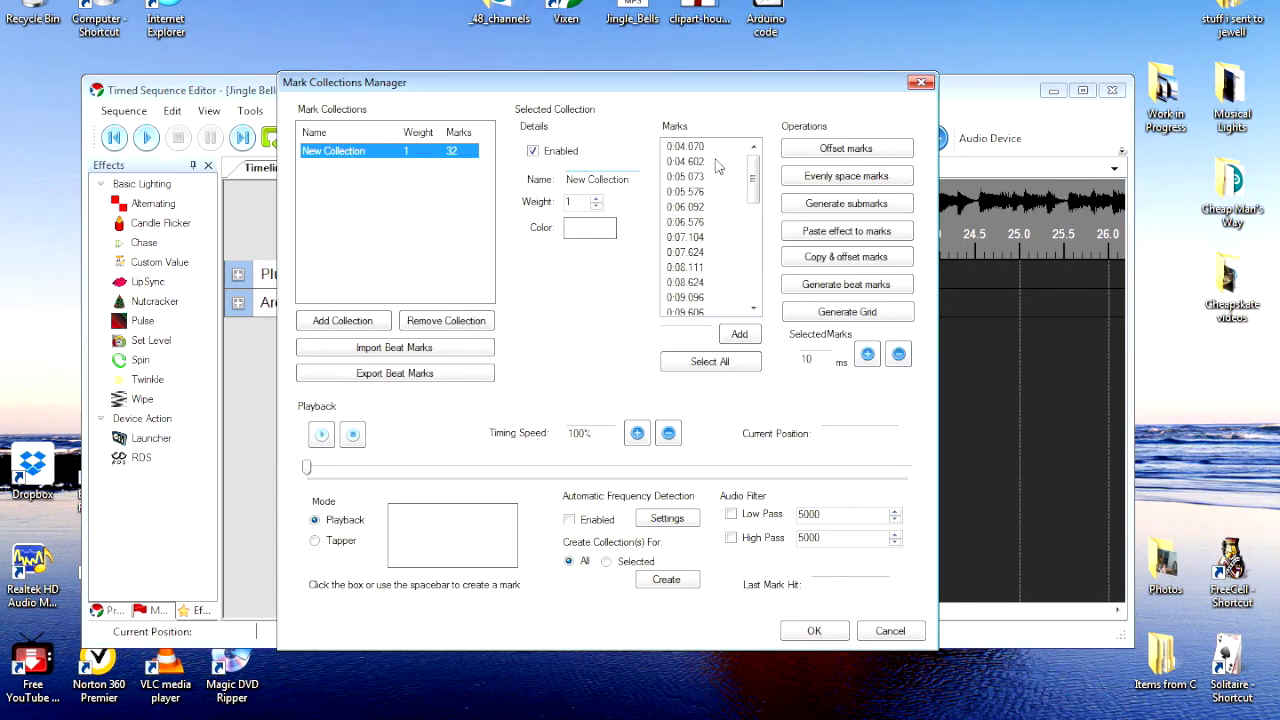
pyautogui.click(709, 366)
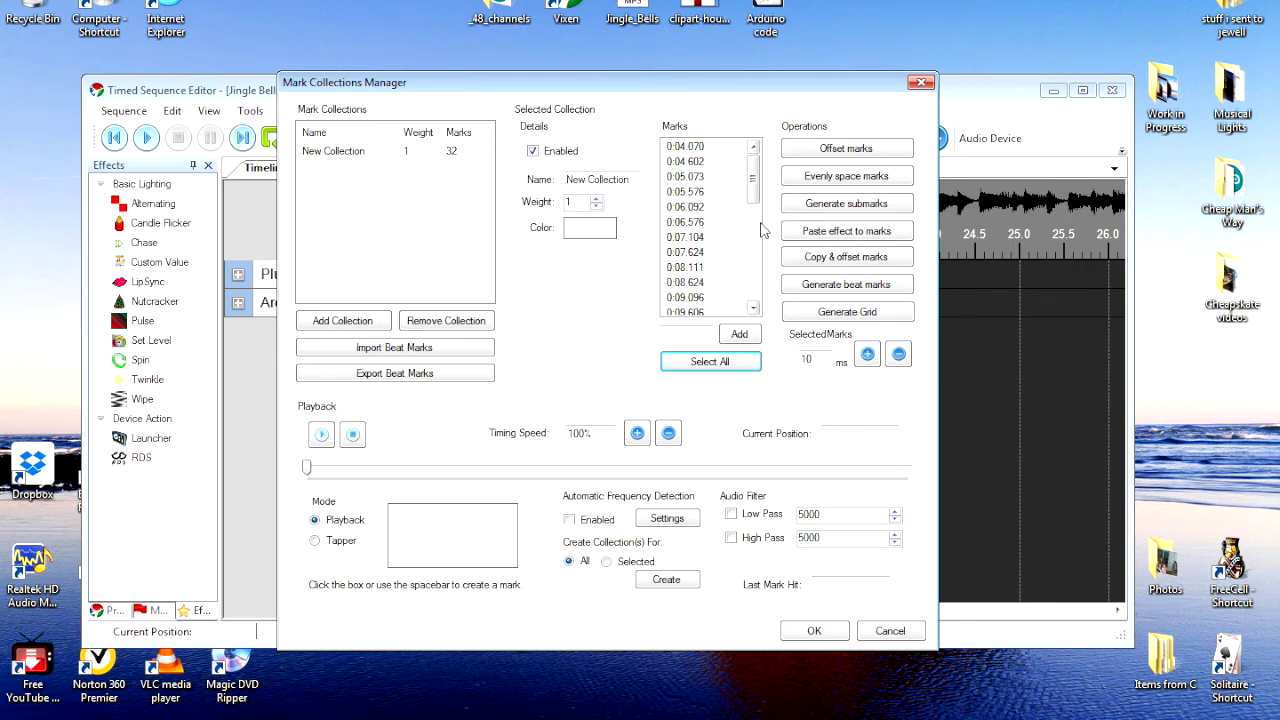
pyautogui.click(859, 180)
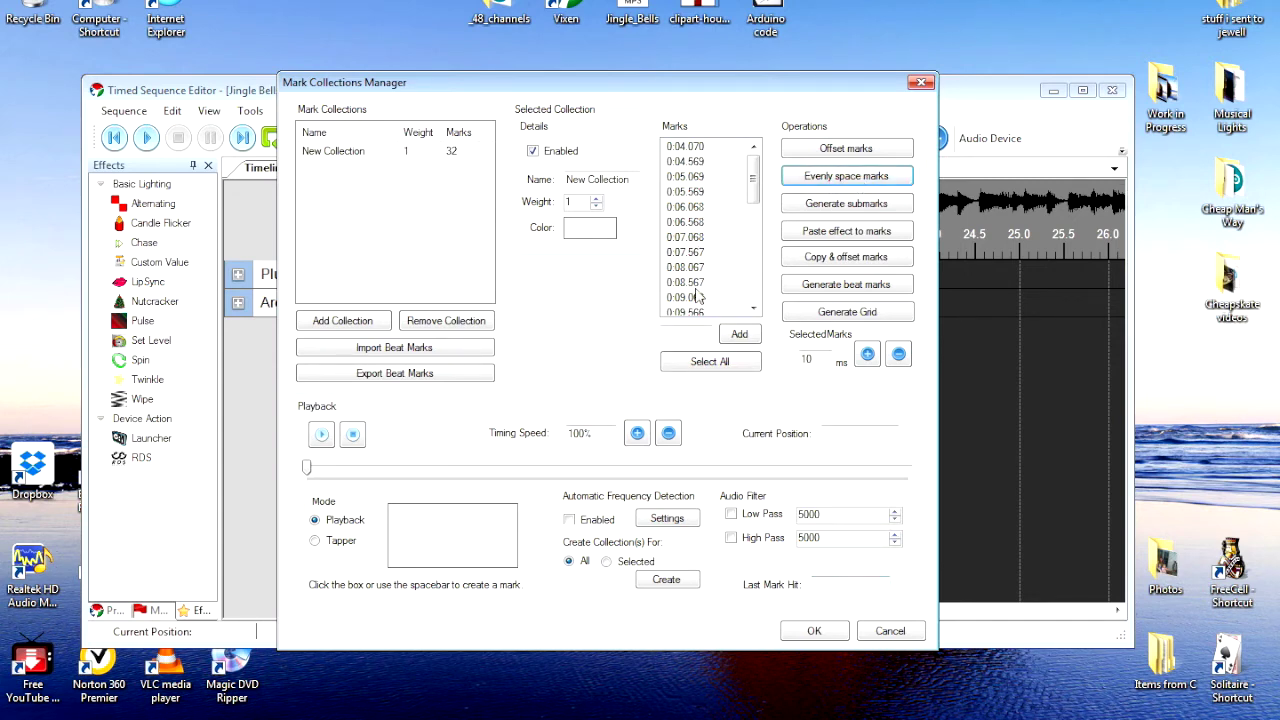
pyautogui.click(813, 632)
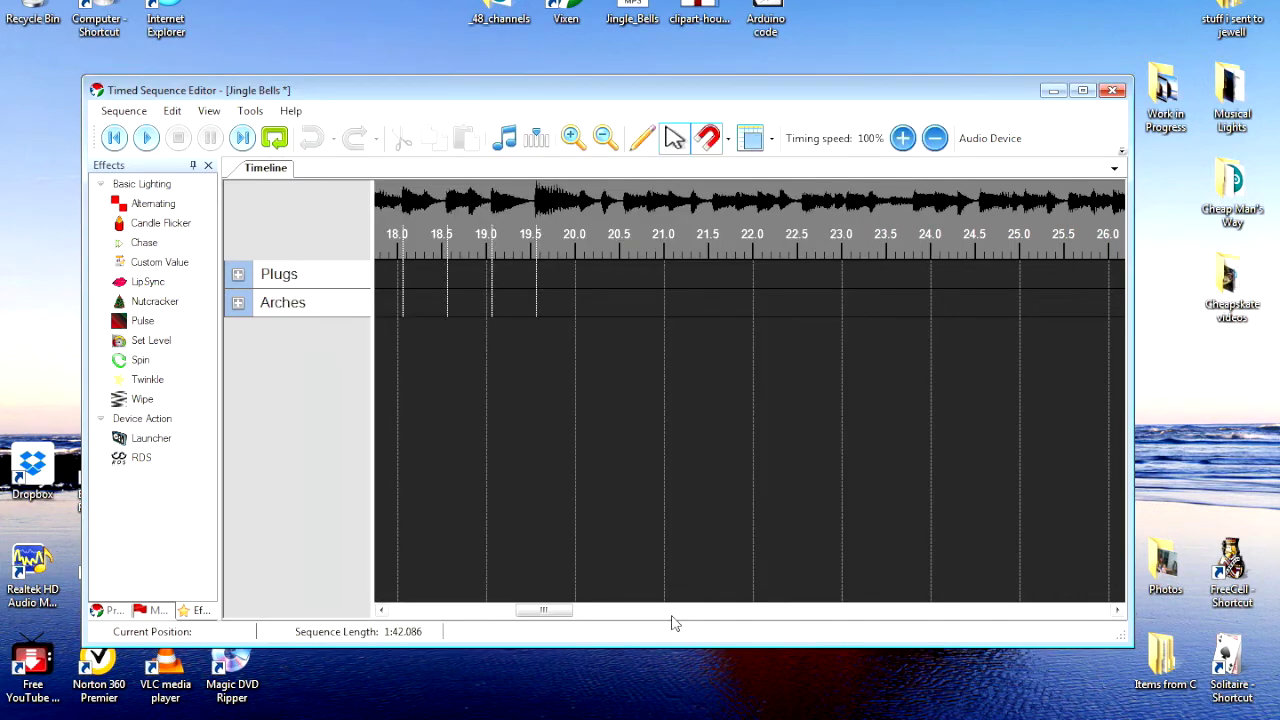
pyautogui.moveTo(553, 609); pyautogui.dragTo(515, 608)
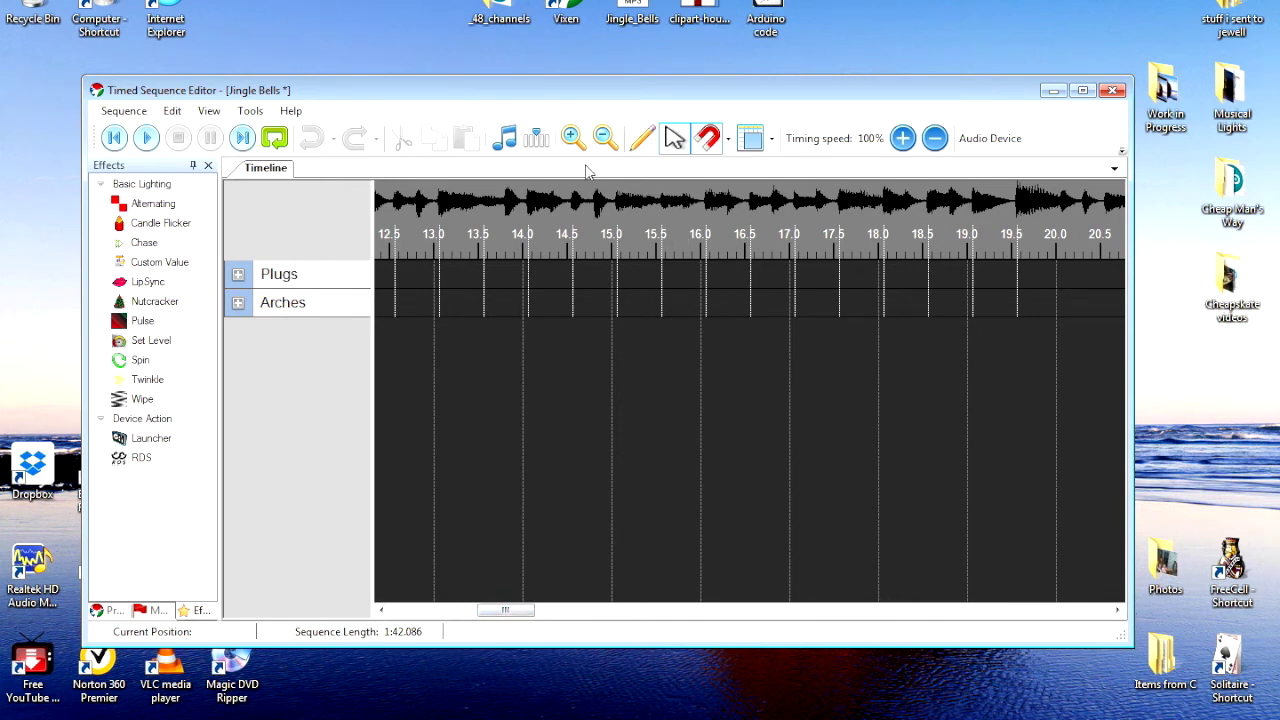
# Generate beat marks to the song's end at a 0.49 s interval, giving New Collection 197 marks.
pyautogui.click(537, 139)
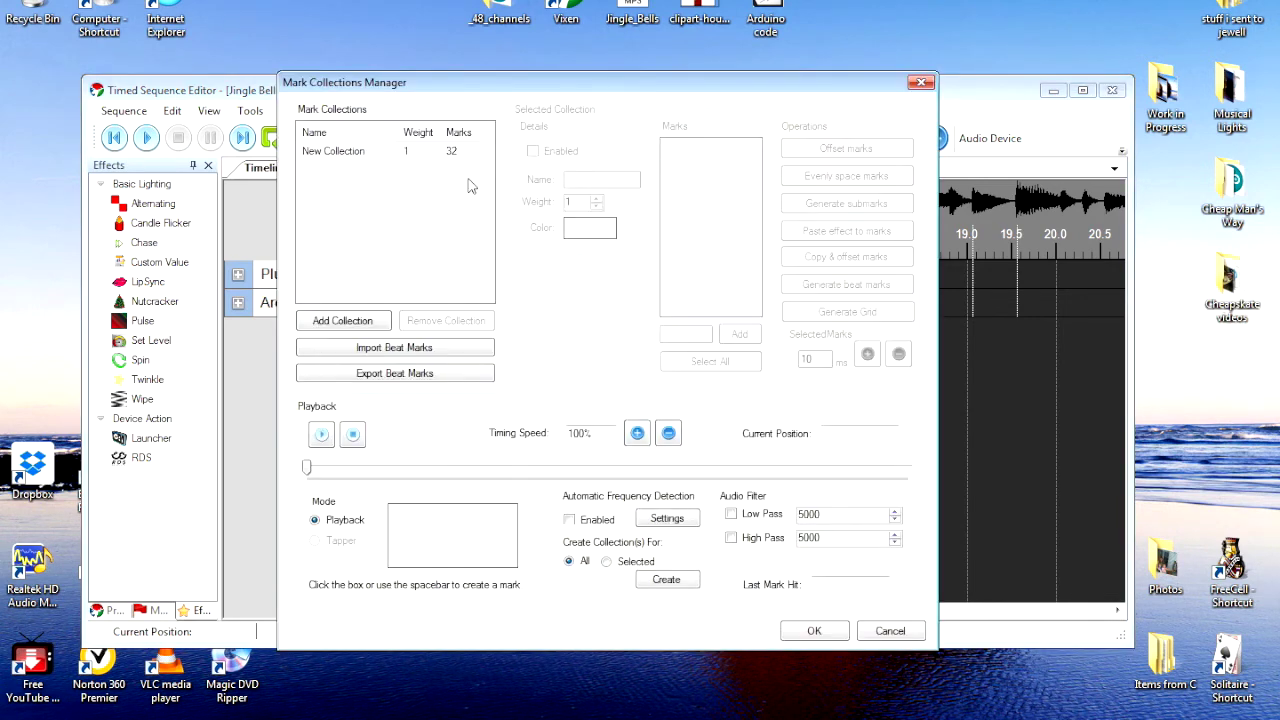
pyautogui.click(358, 155)
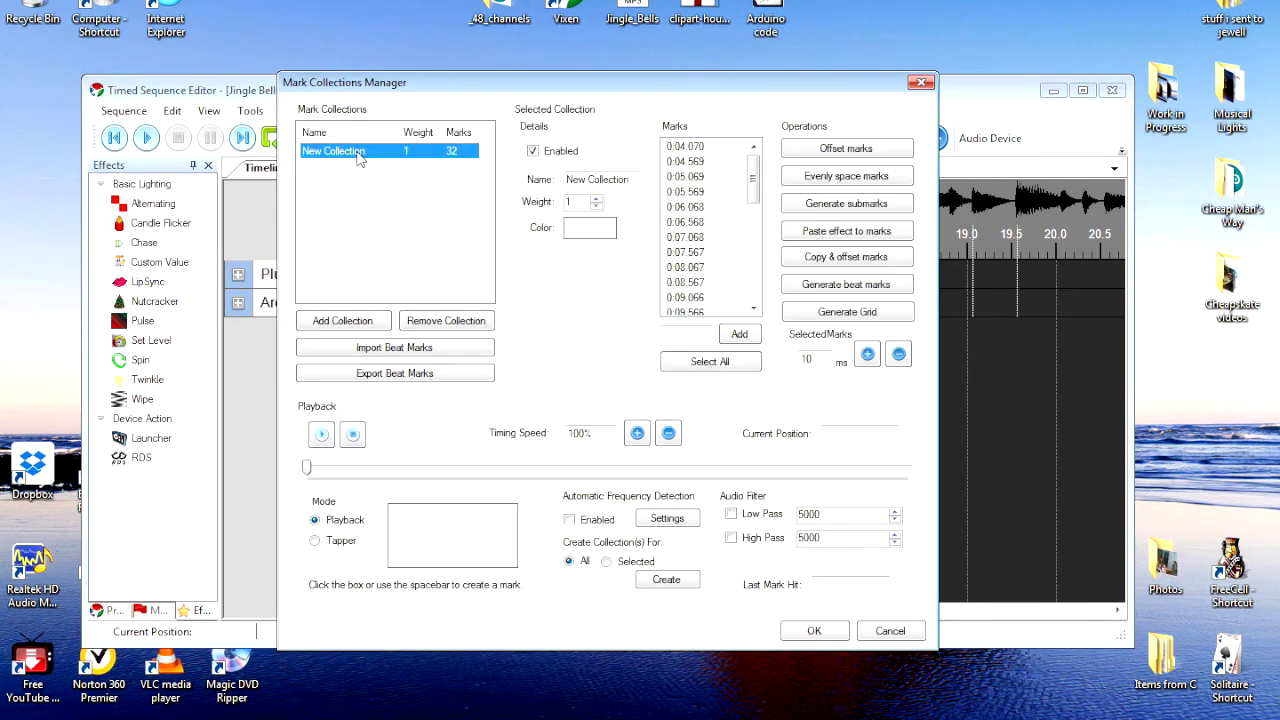
pyautogui.click(709, 362)
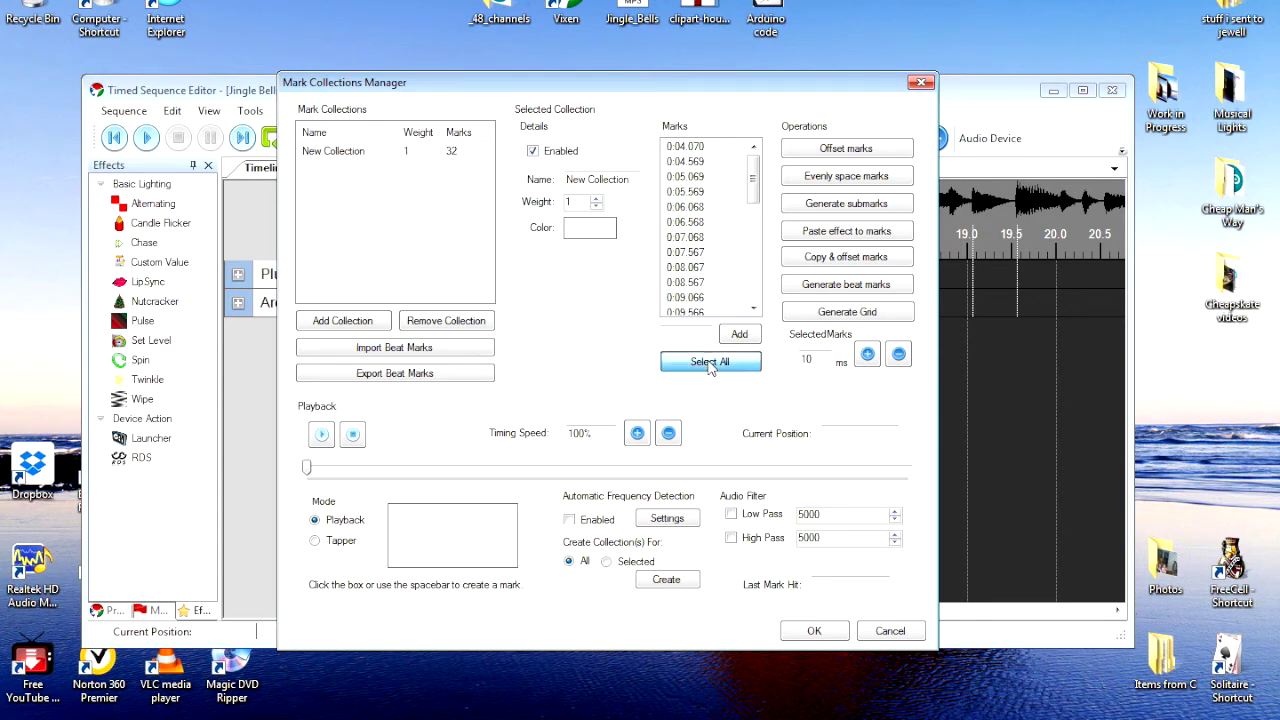
pyautogui.click(849, 288)
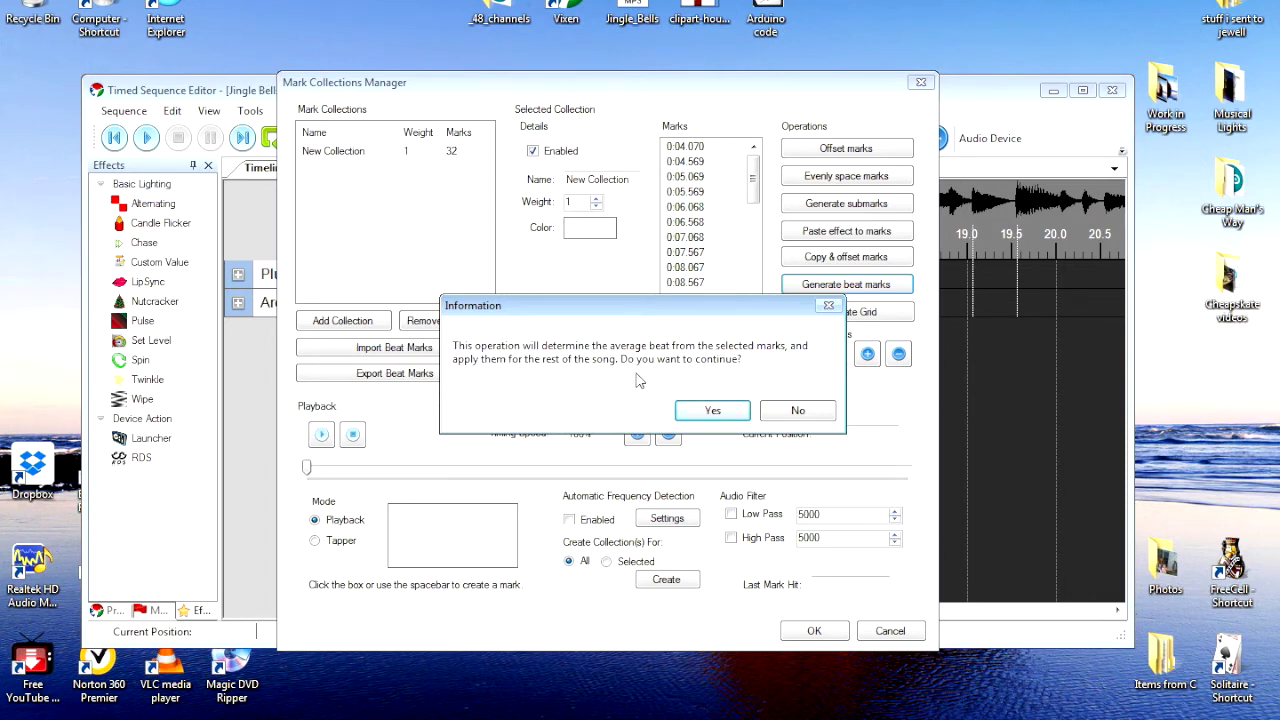
pyautogui.click(713, 412)
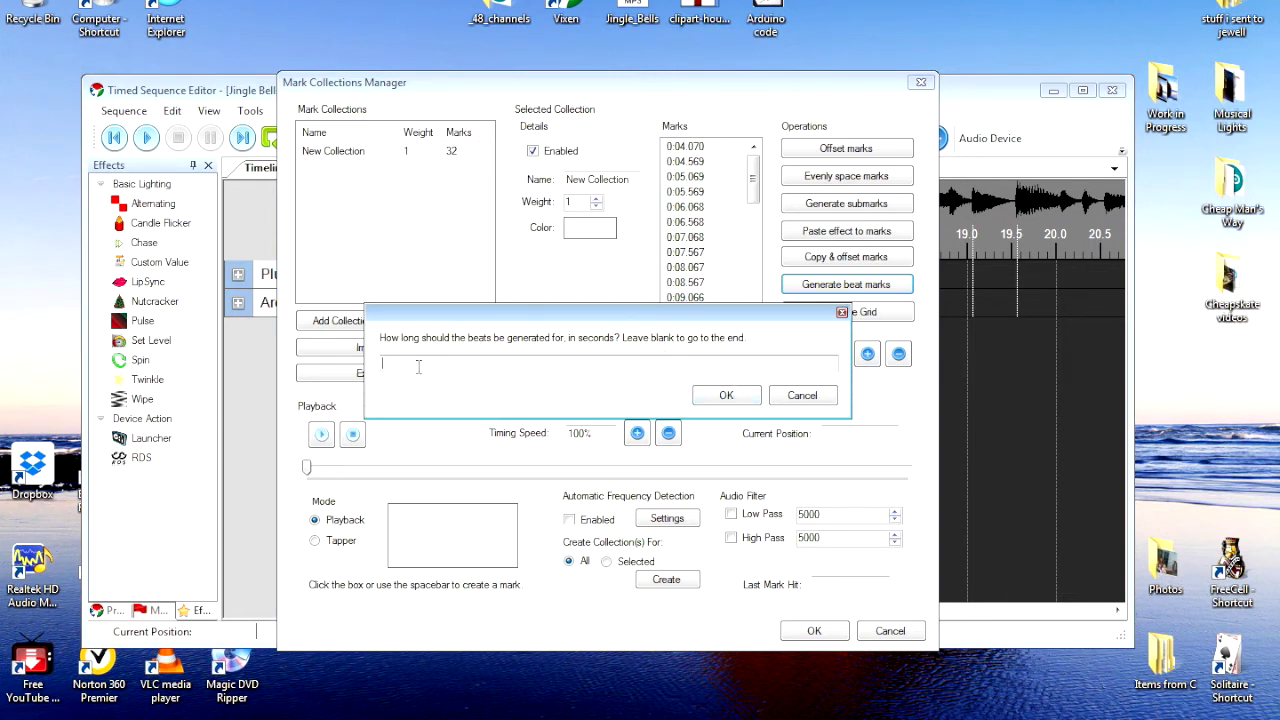
pyautogui.click(727, 395)
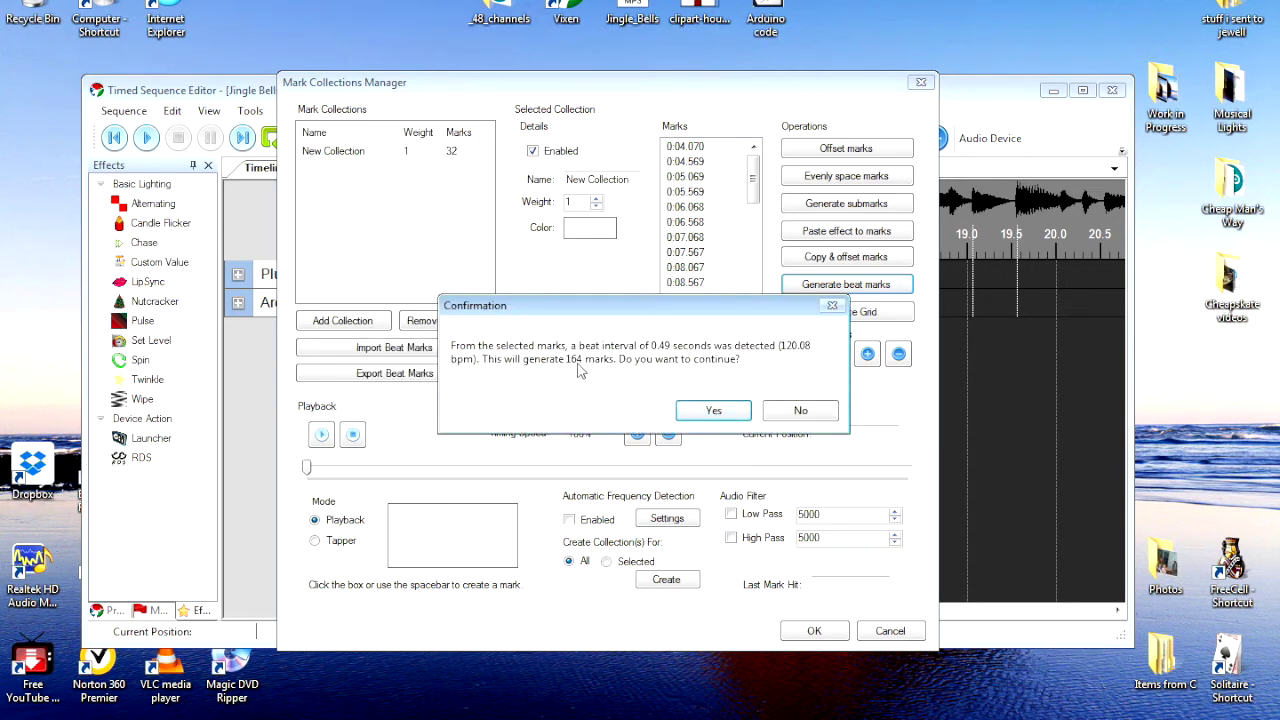
pyautogui.click(713, 412)
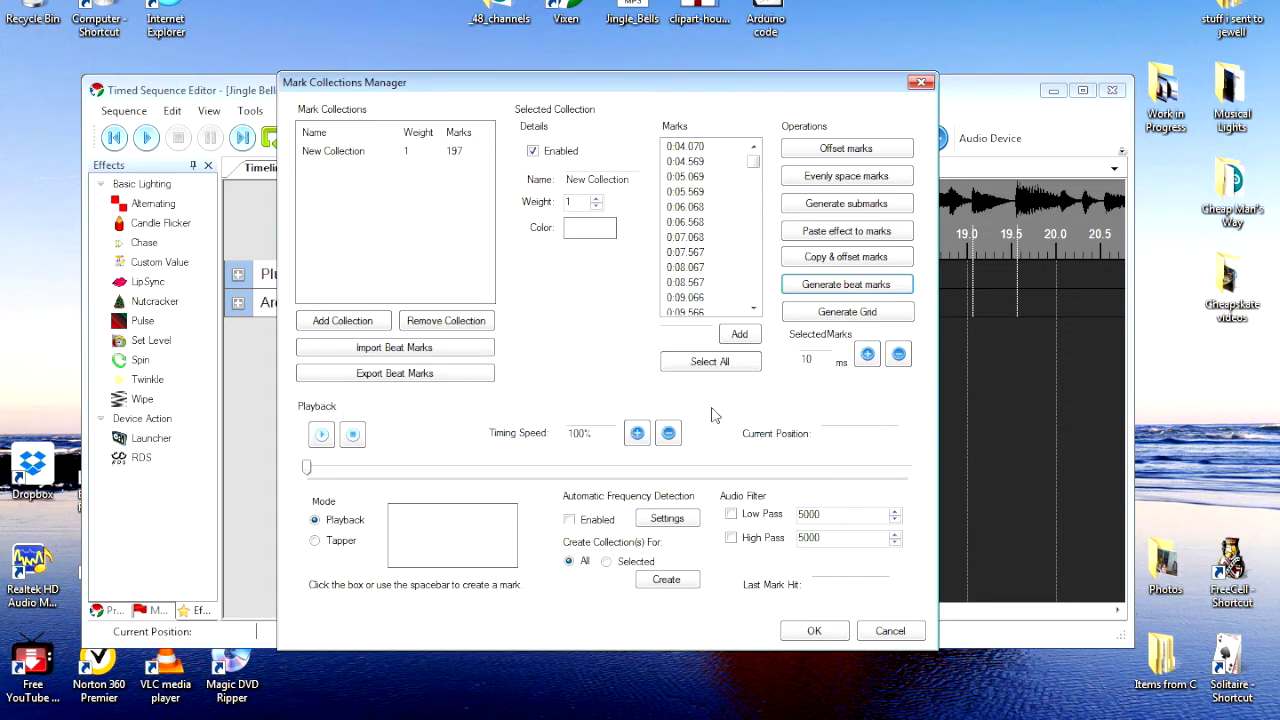
pyautogui.click(813, 630)
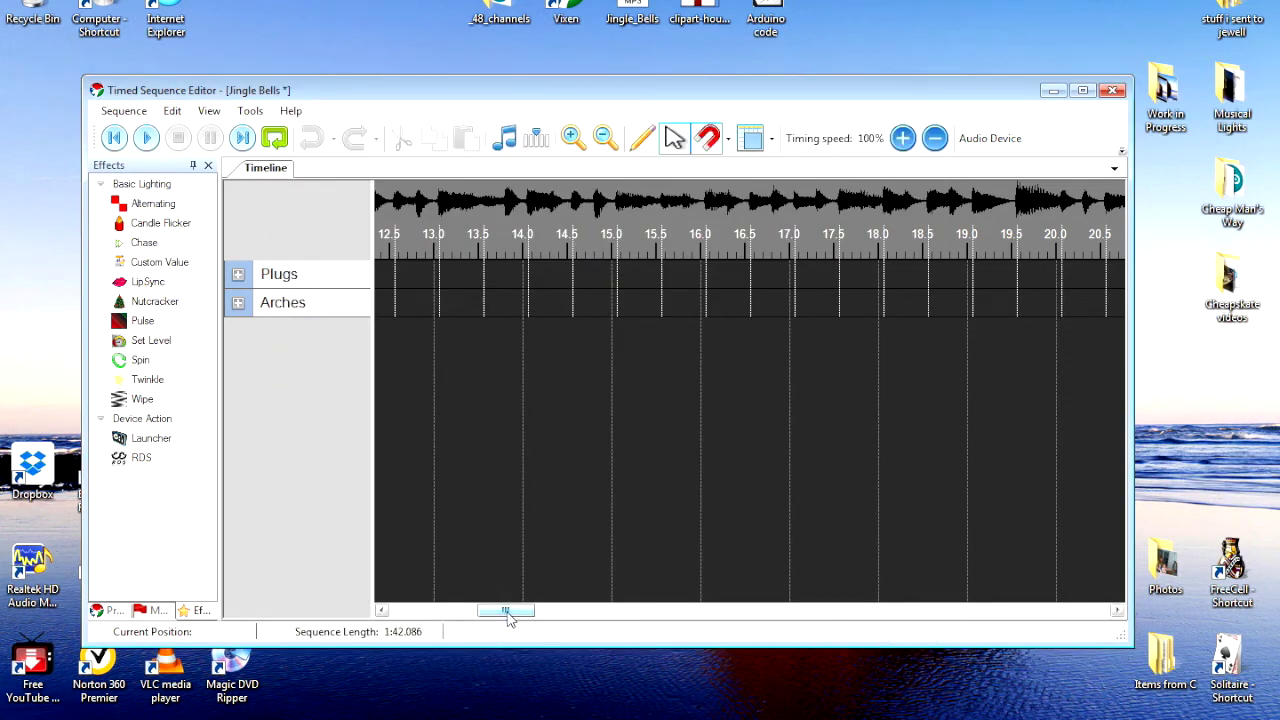
# Scroll the timeline to the song's end near 1:42 to inspect the trailing beat marks.
pyautogui.moveTo(515, 618); pyautogui.dragTo(1112, 580)
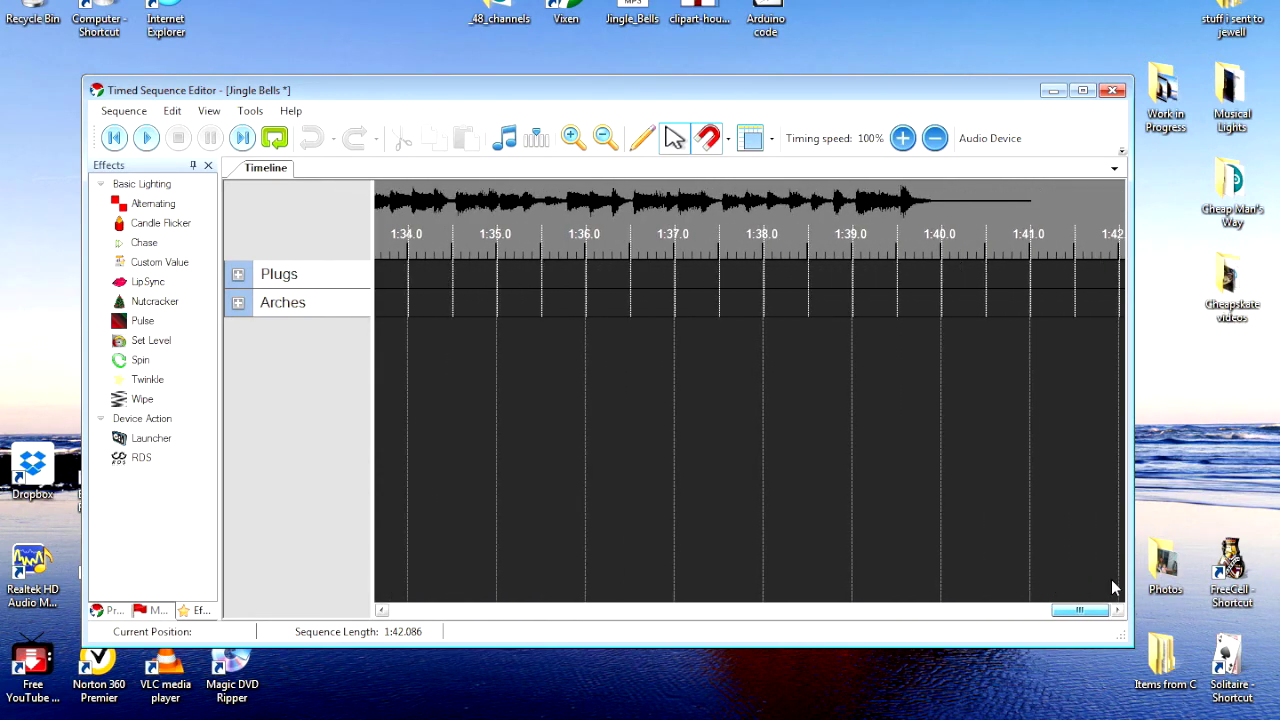
# Delete the marks at 1:40.0, 1:40.5, 1:41.0, 1:41.5 and near 1:42, then scroll back.
pyautogui.rightClick(940, 245)
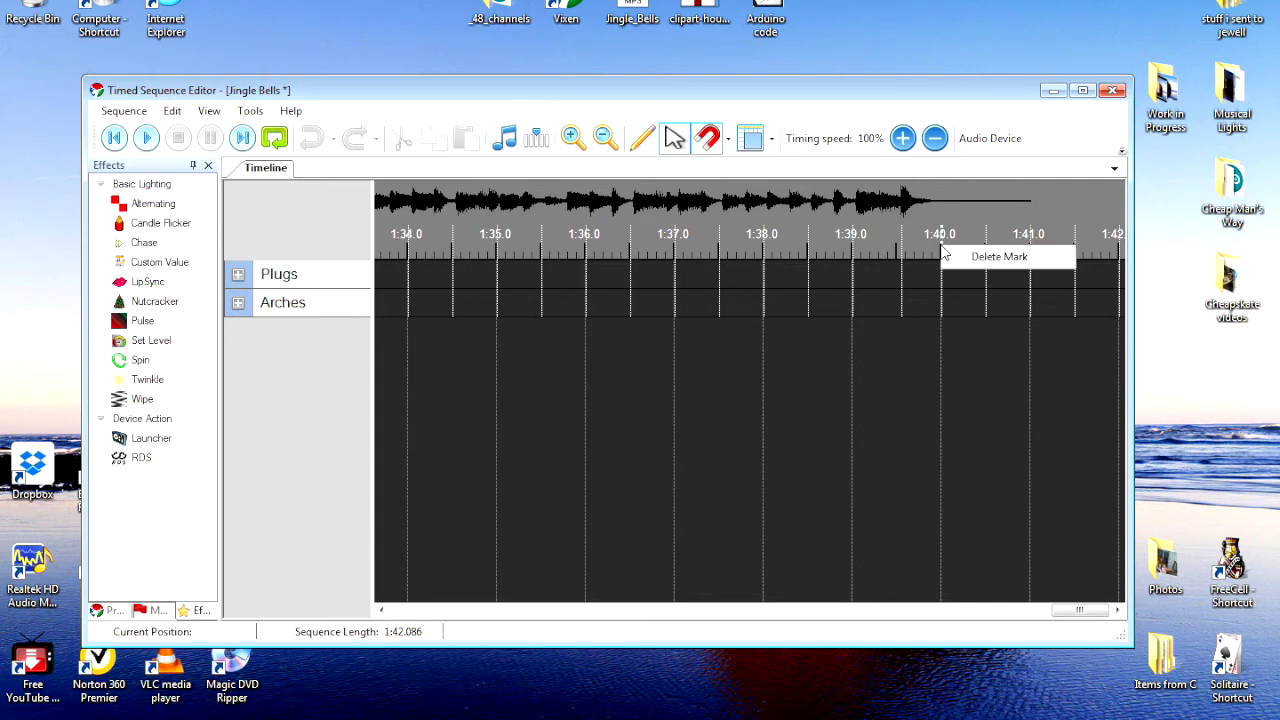
pyautogui.click(1000, 258)
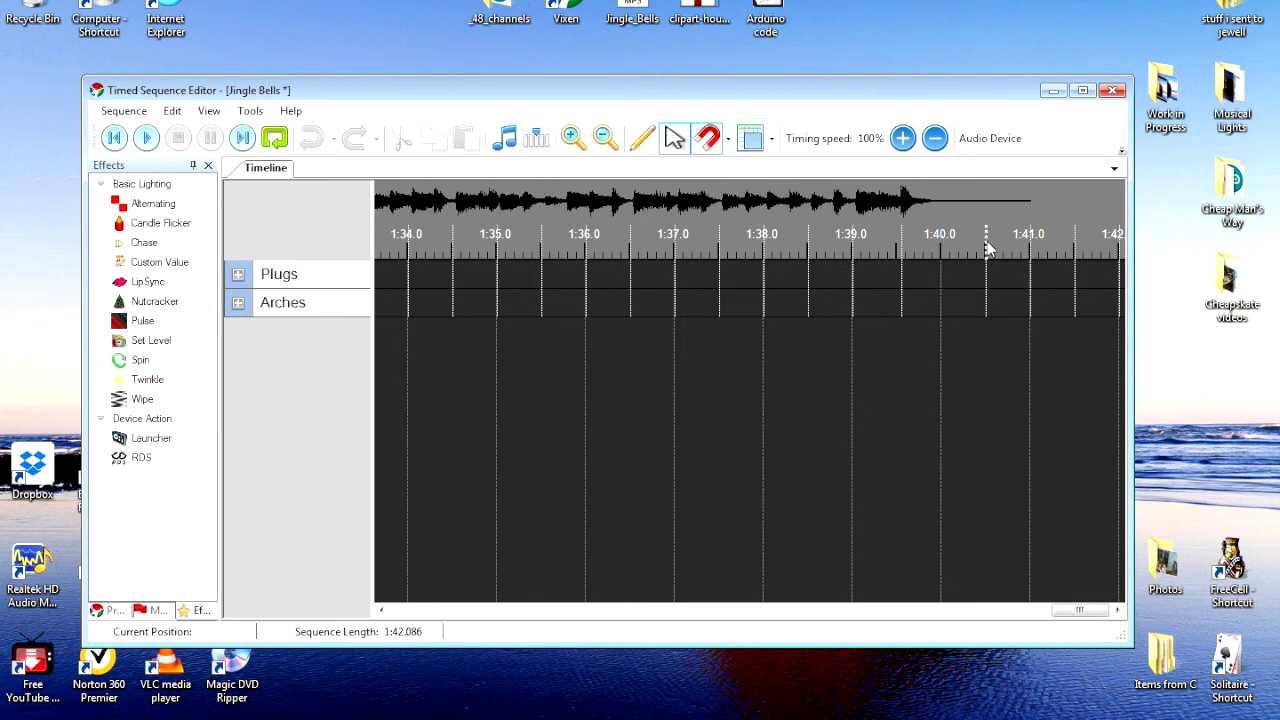
pyautogui.rightClick(987, 242)
pyautogui.click(1034, 258)
pyautogui.rightClick(1030, 240)
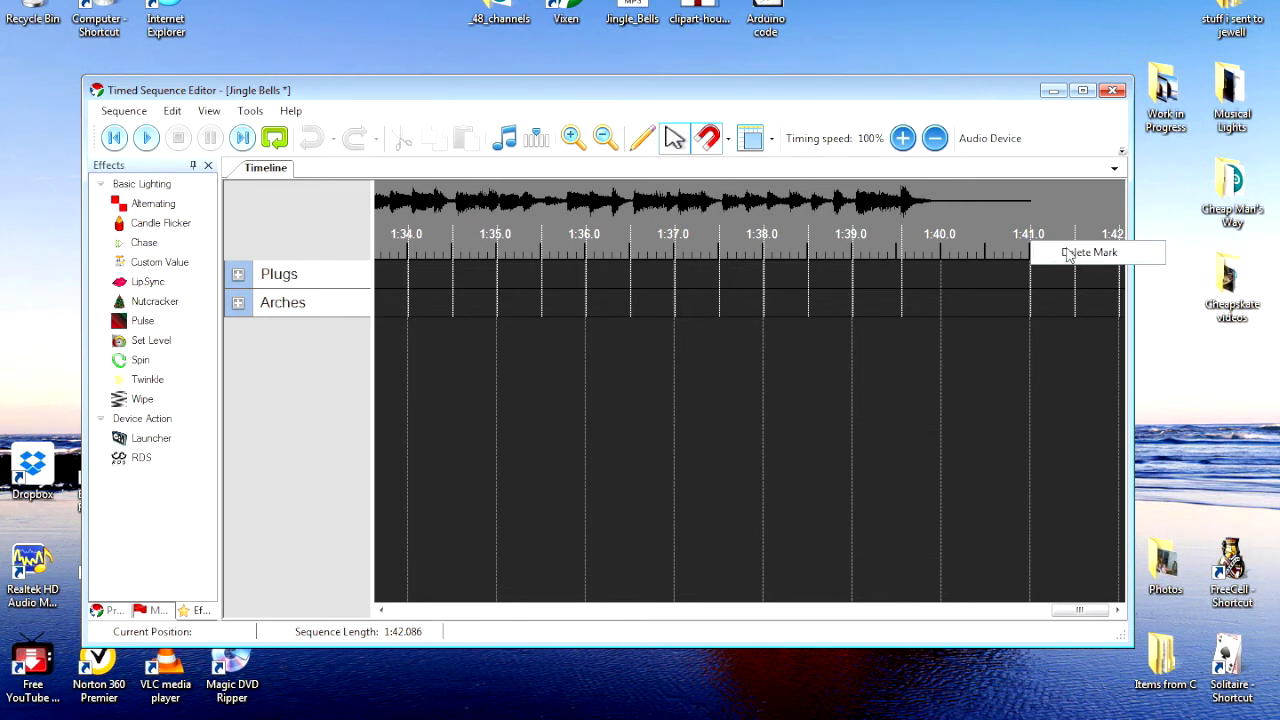
pyautogui.click(1035, 250)
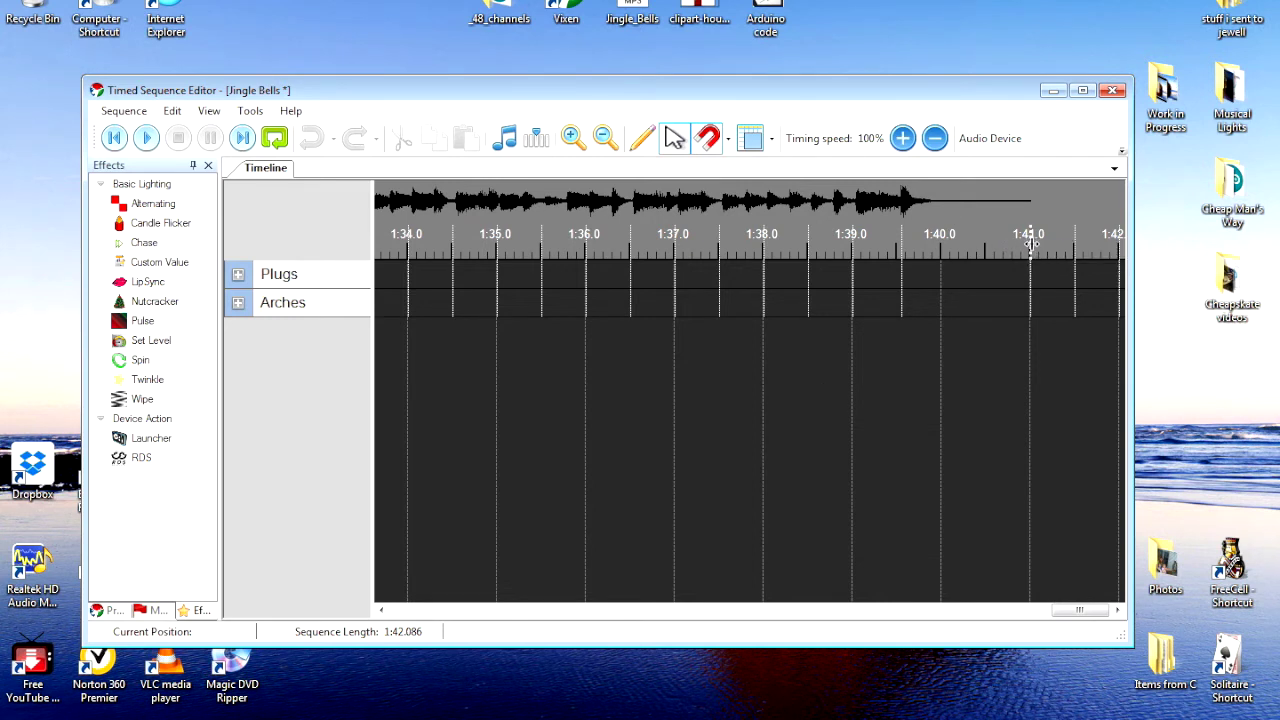
pyautogui.rightClick(1030, 243)
pyautogui.click(1075, 257)
pyautogui.rightClick(1076, 248)
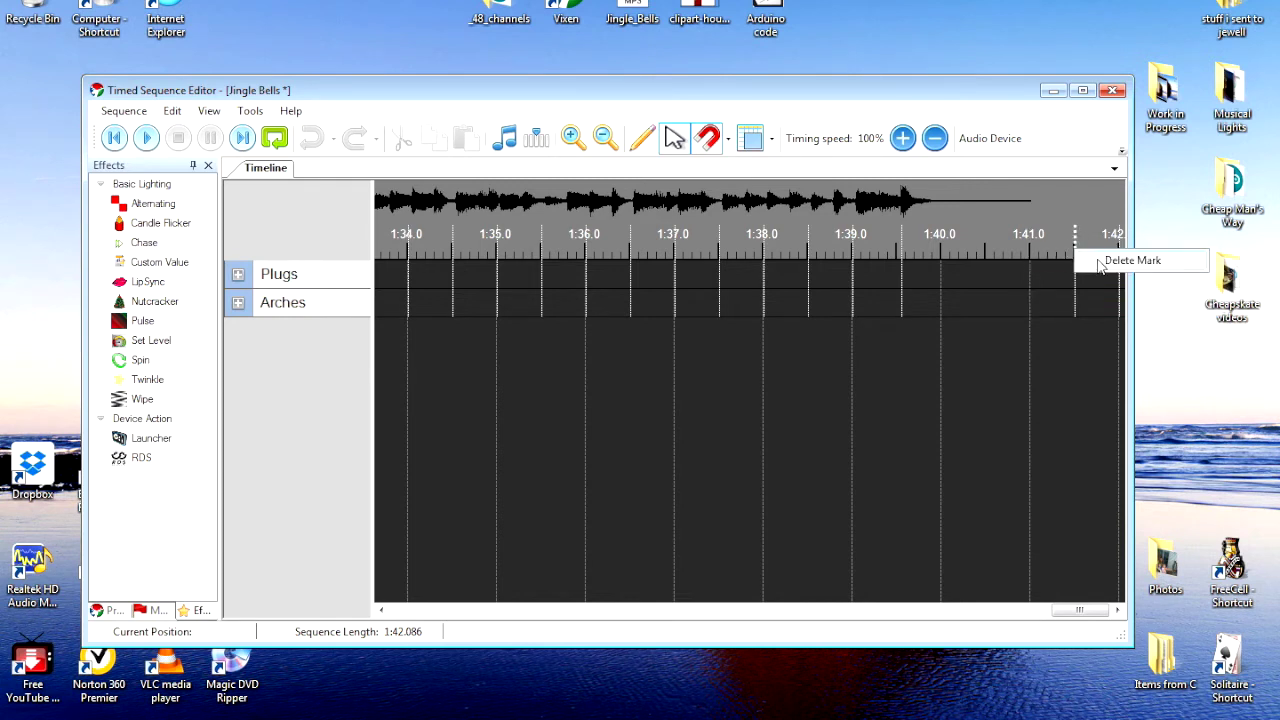
pyautogui.click(1100, 263)
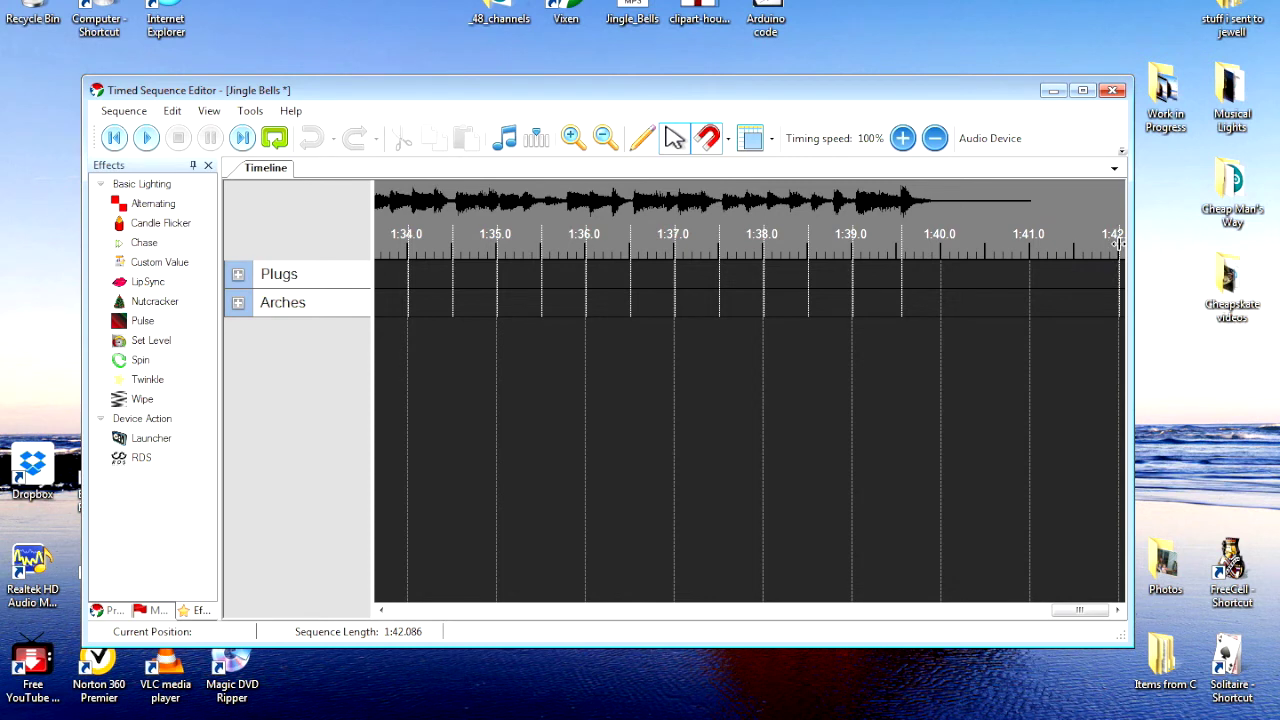
pyautogui.rightClick(1117, 248)
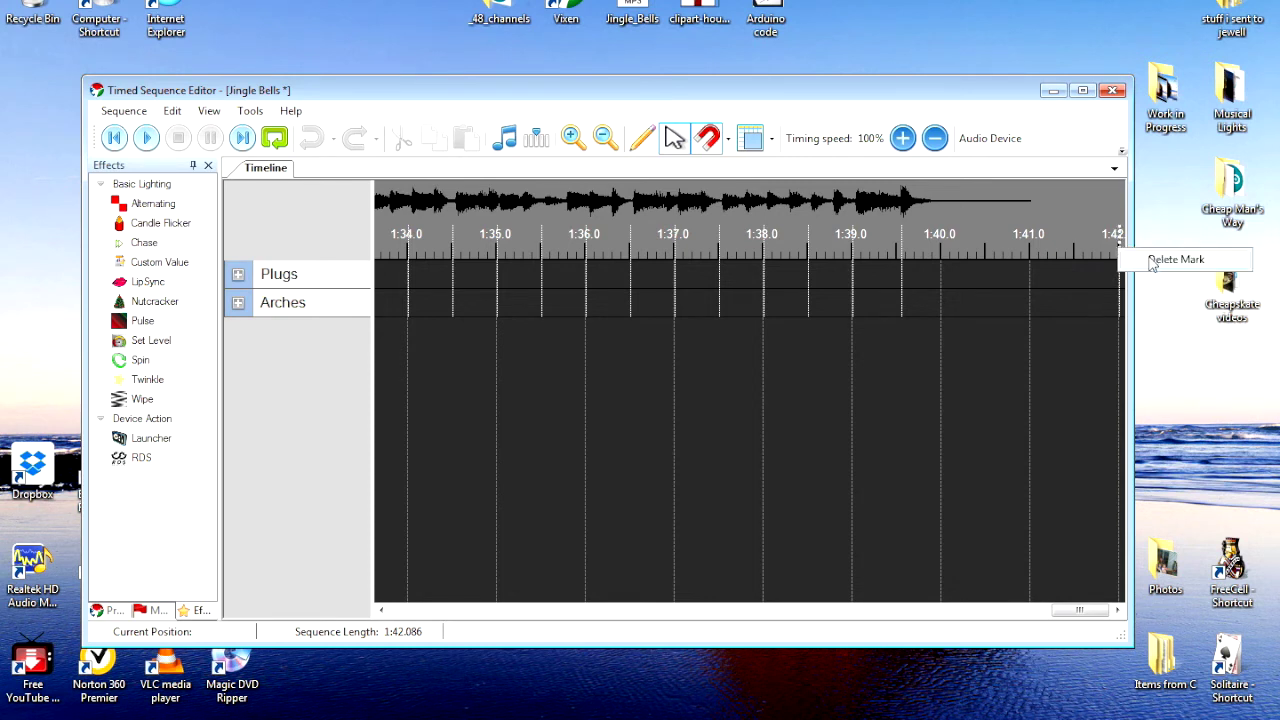
pyautogui.click(1151, 262)
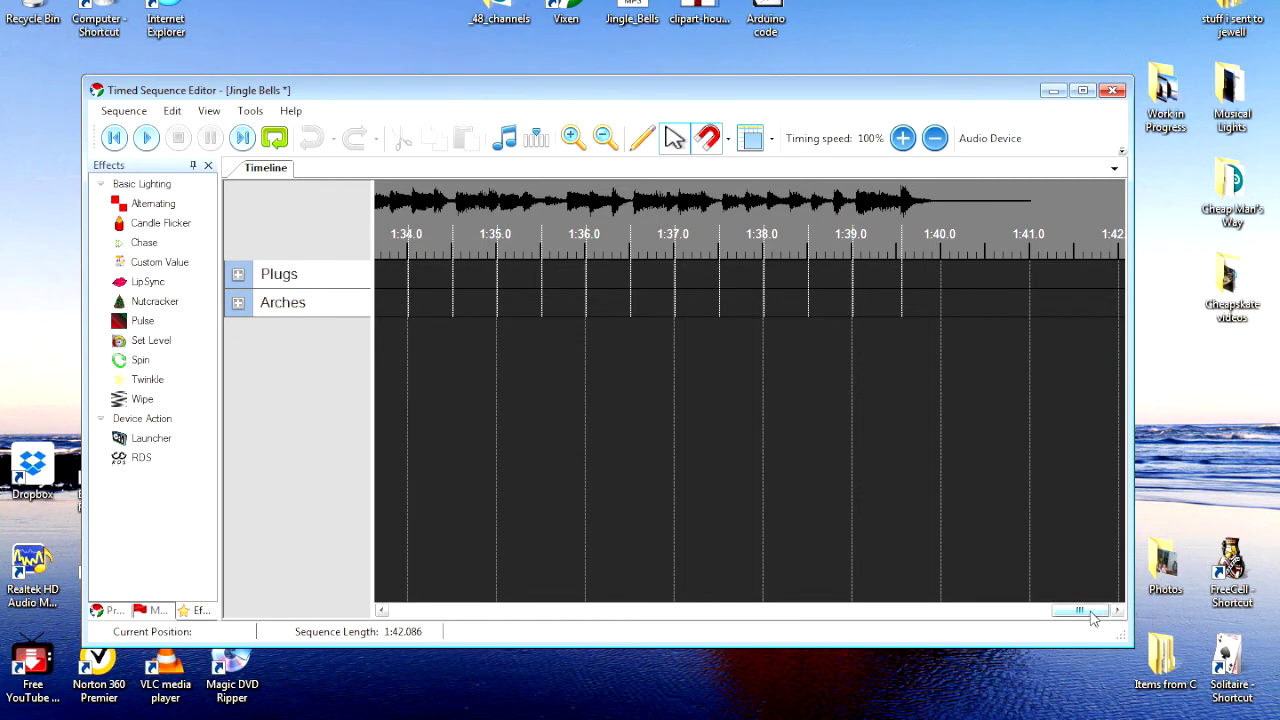
pyautogui.moveTo(1085, 610); pyautogui.dragTo(681, 567)
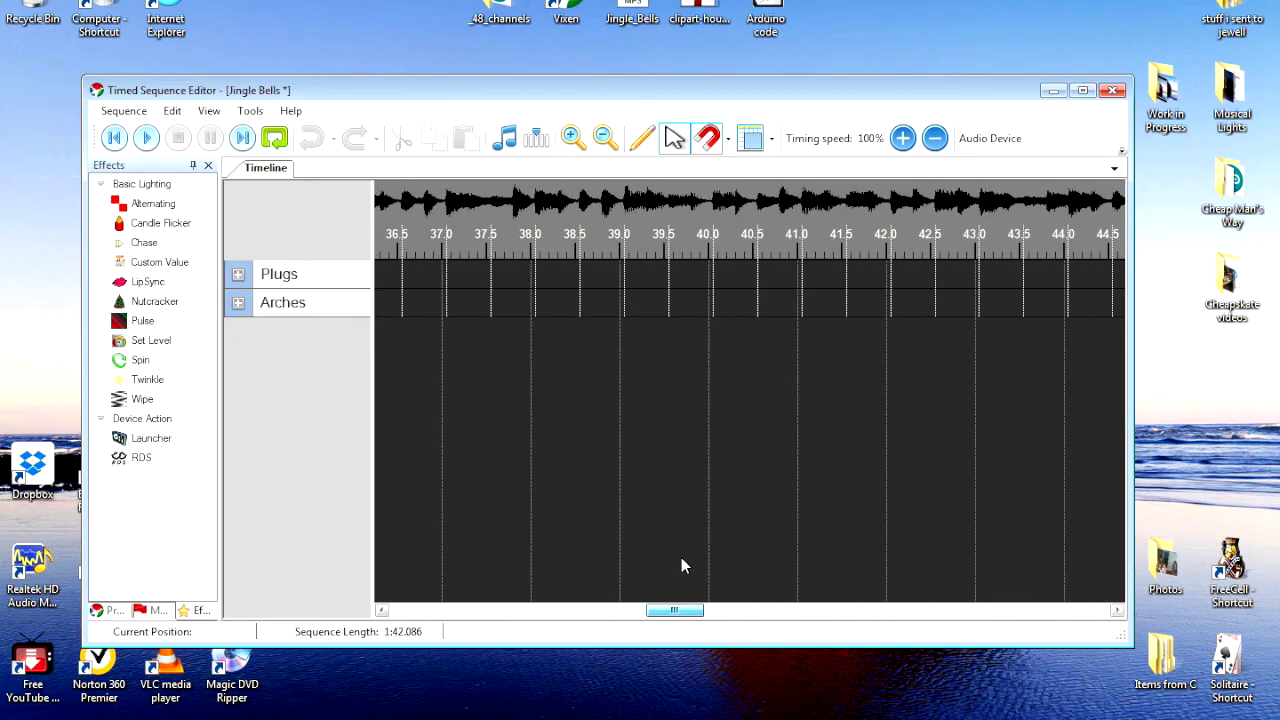
pyautogui.moveTo(681, 558); pyautogui.dragTo(683, 562)
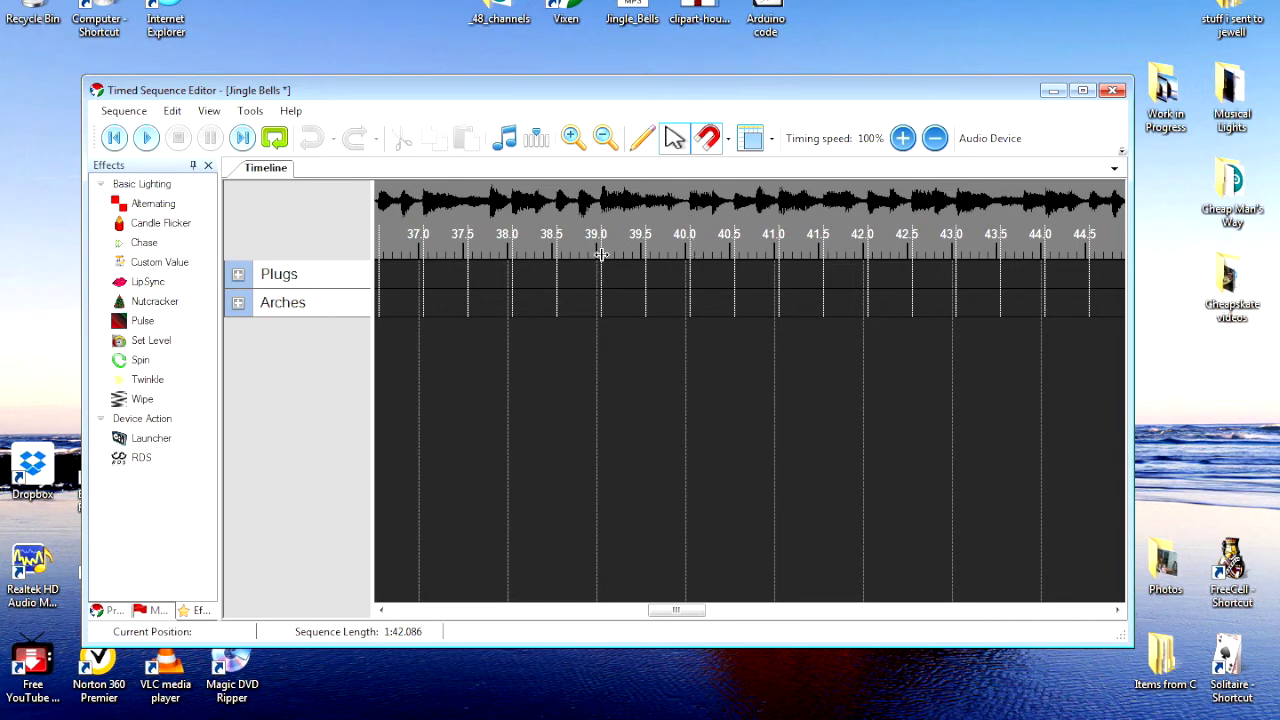
# Select all 192 New Collection marks and evenly space them about 0.5 s apart from 0:04.070.
pyautogui.click(537, 140)
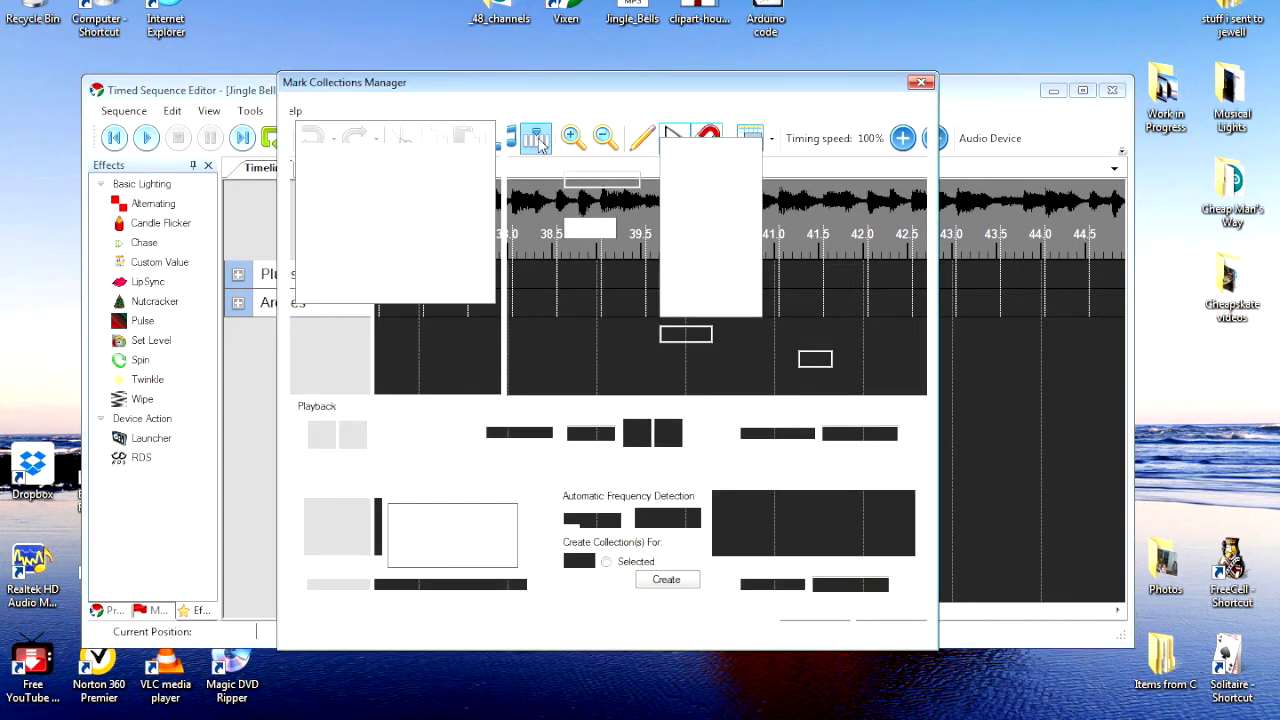
pyautogui.click(352, 155)
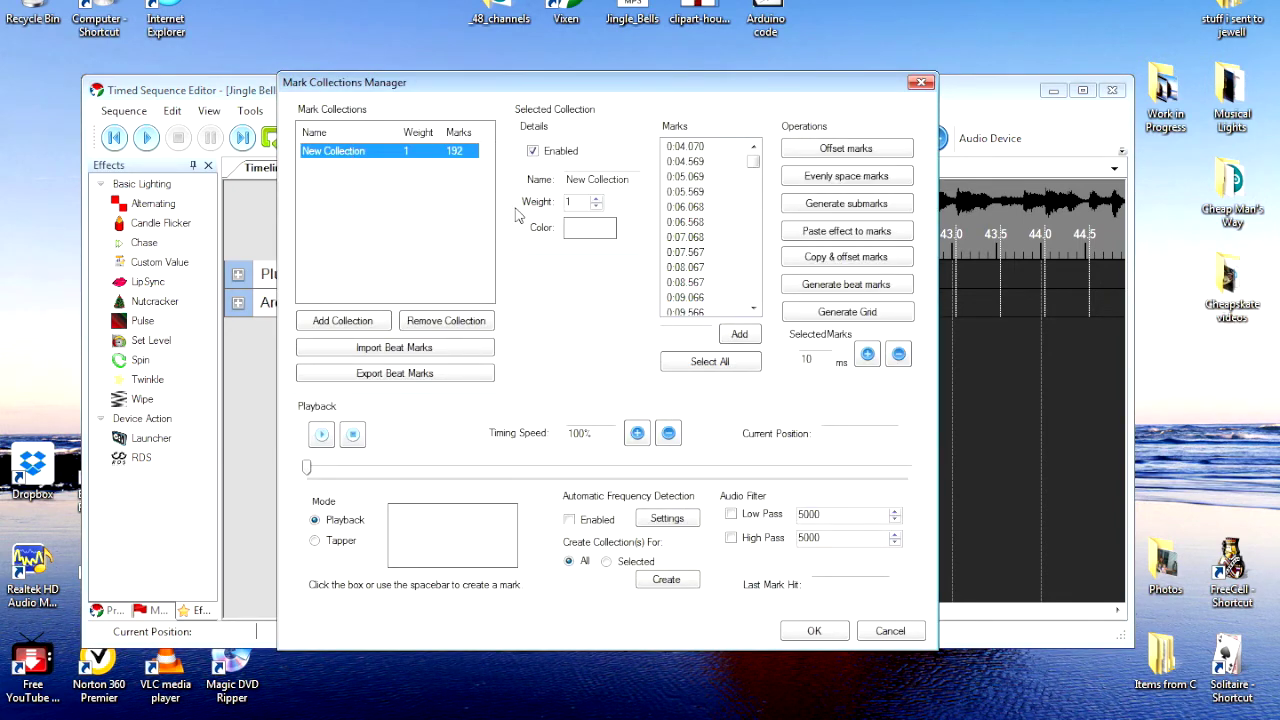
pyautogui.moveTo(757, 163); pyautogui.dragTo(754, 218)
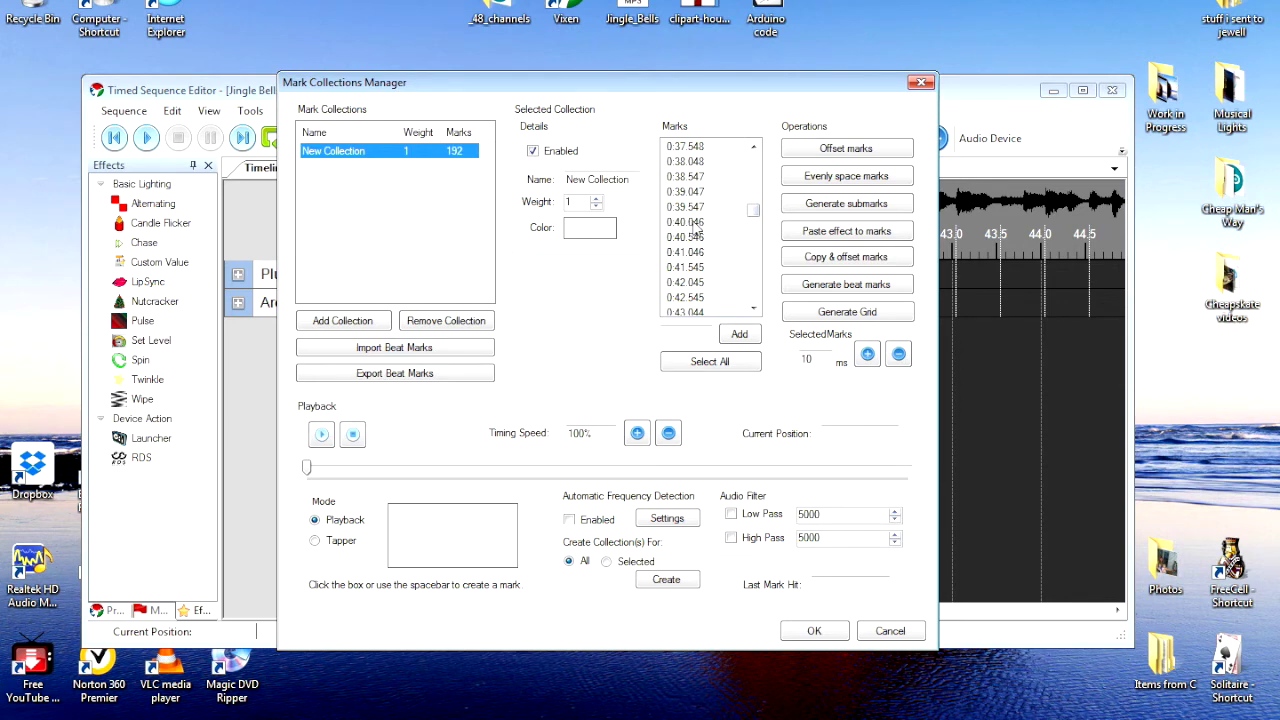
pyautogui.click(686, 222)
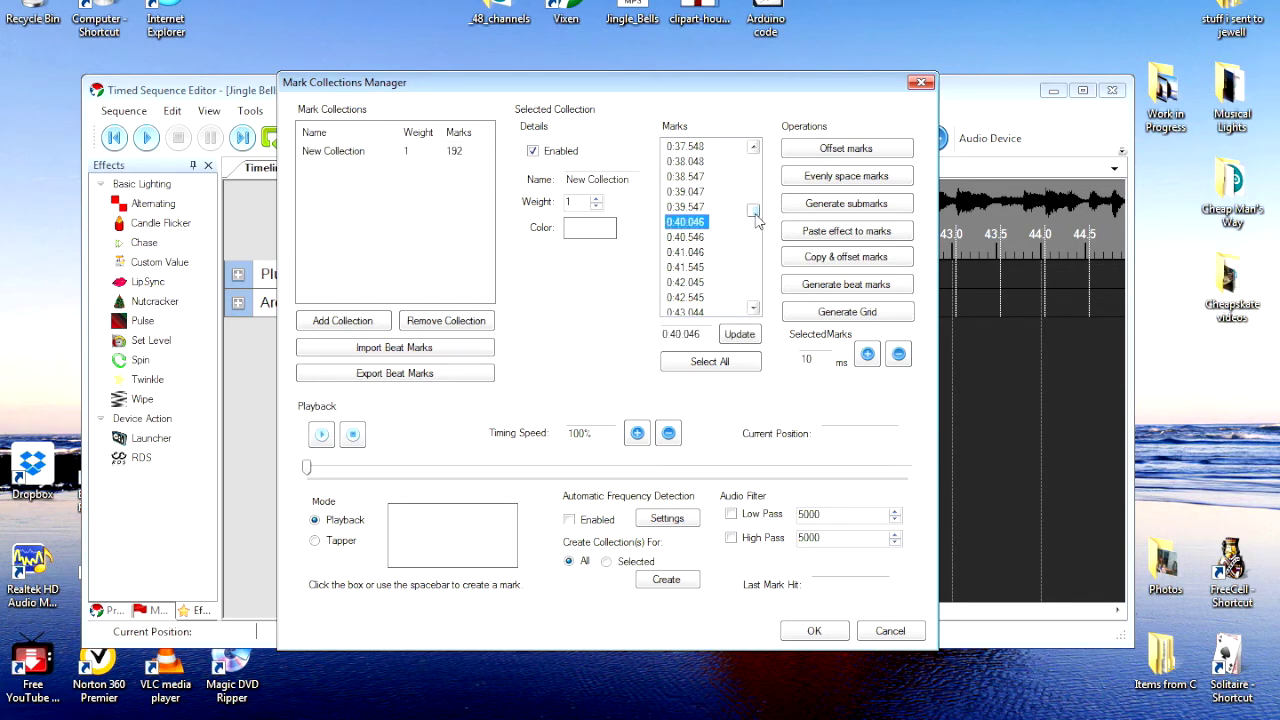
pyautogui.moveTo(754, 218); pyautogui.dragTo(697, 305)
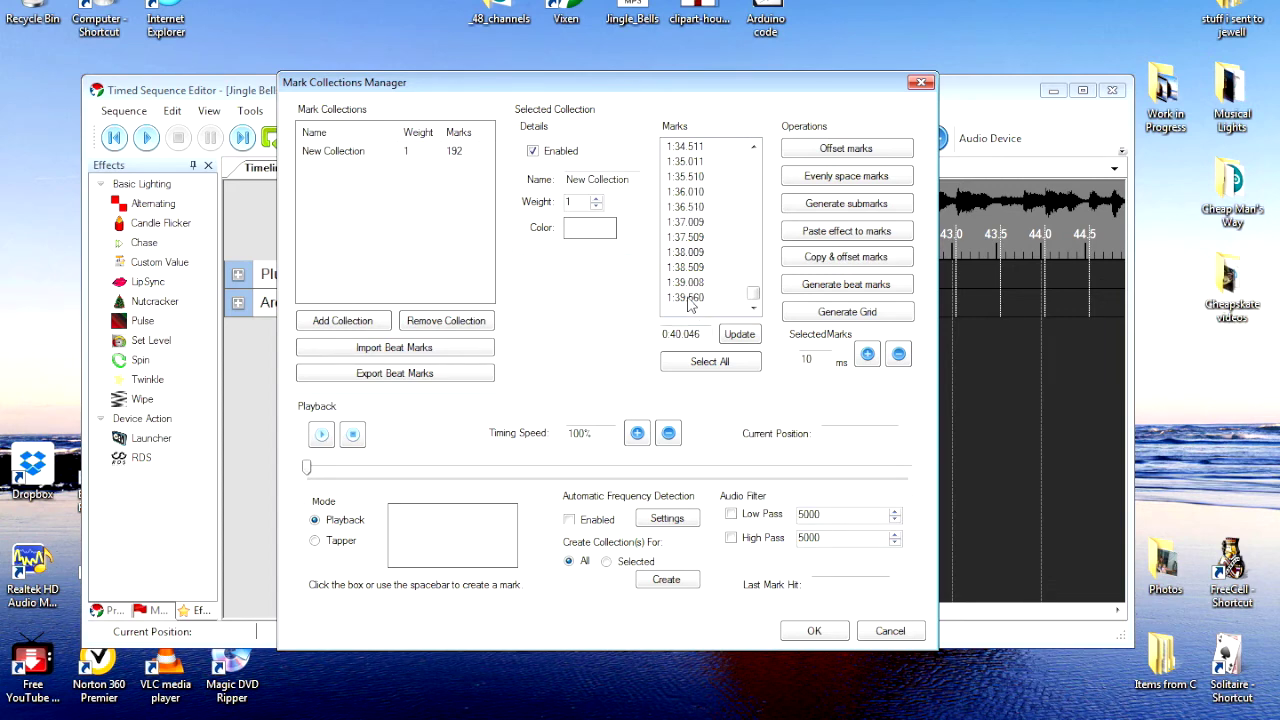
pyautogui.hotkey('ctrl', 'a')
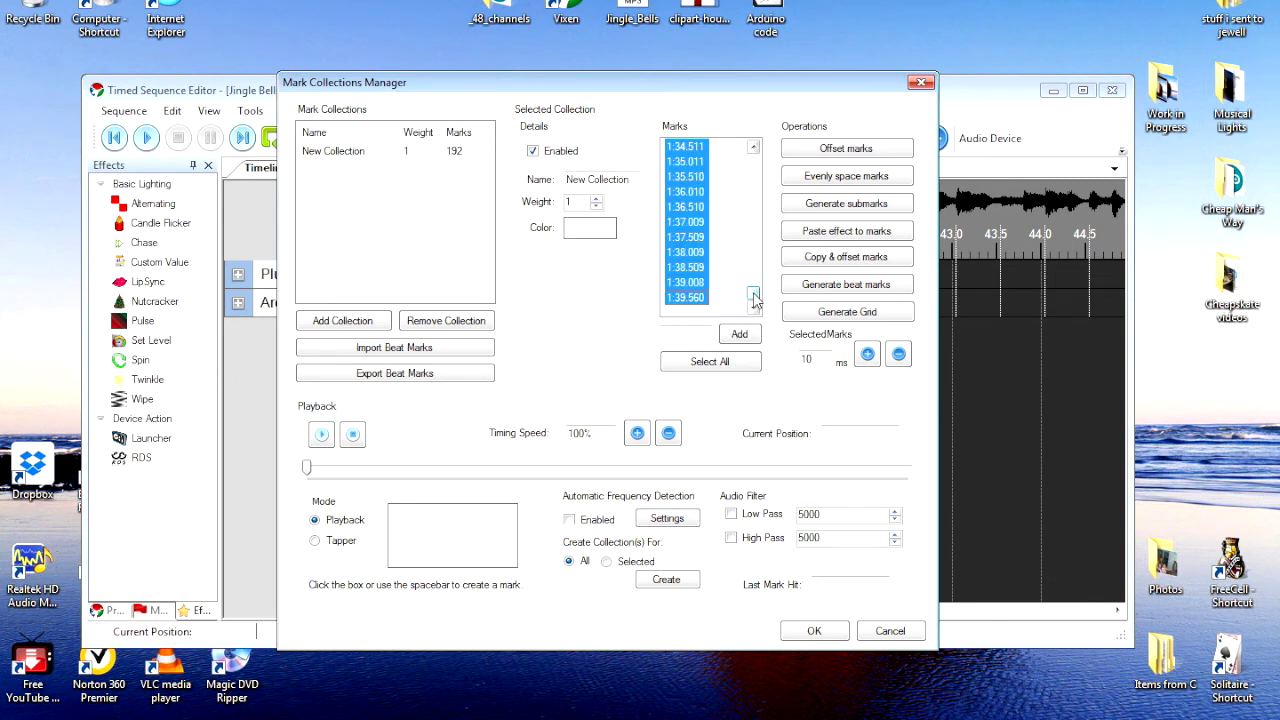
pyautogui.moveTo(753, 293)
pyautogui.mouseDown()
pyautogui.moveTo(766, 188)
pyautogui.moveTo(757, 297)
pyautogui.mouseUp()
pyautogui.click(840, 178)
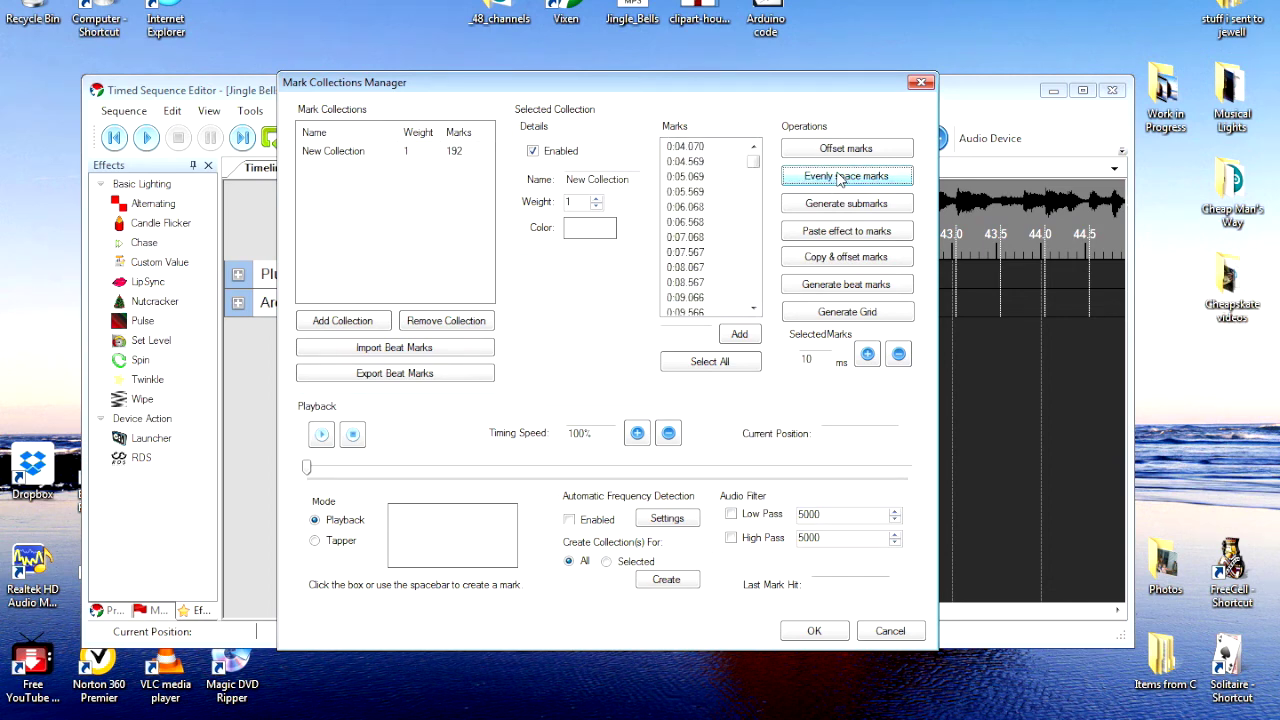
pyautogui.click(814, 631)
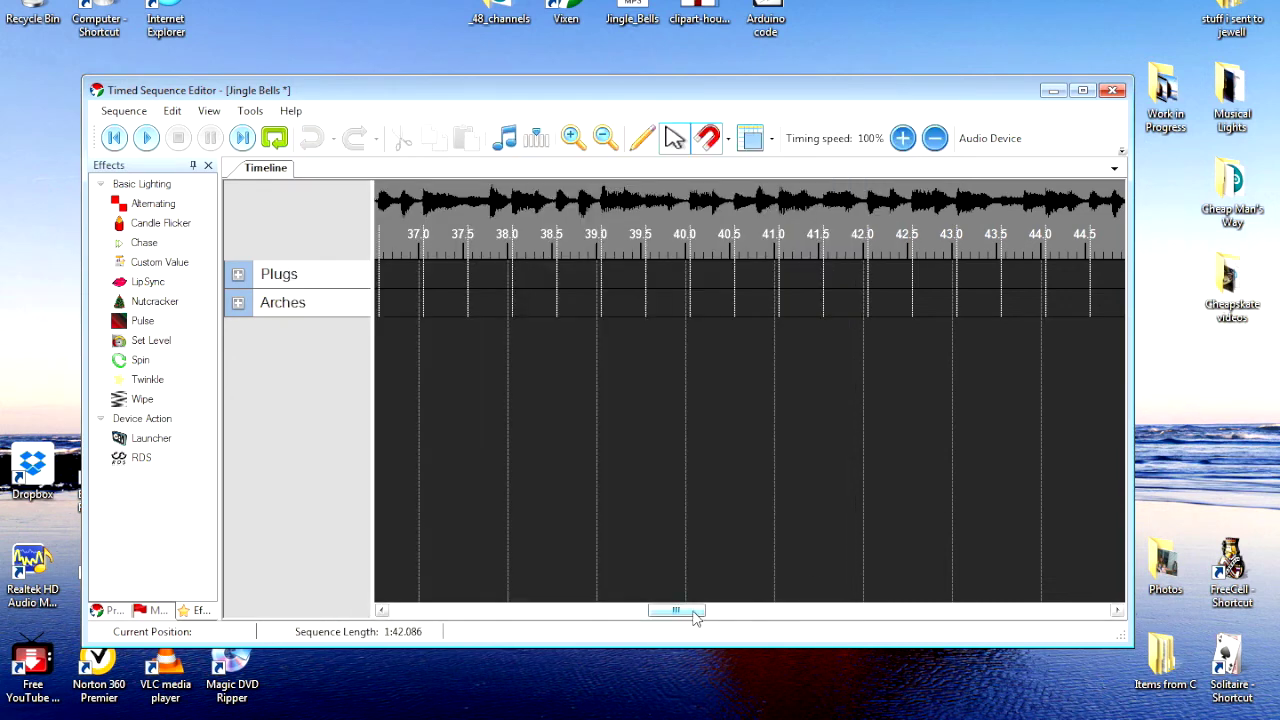
pyautogui.moveTo(705, 612); pyautogui.dragTo(790, 576)
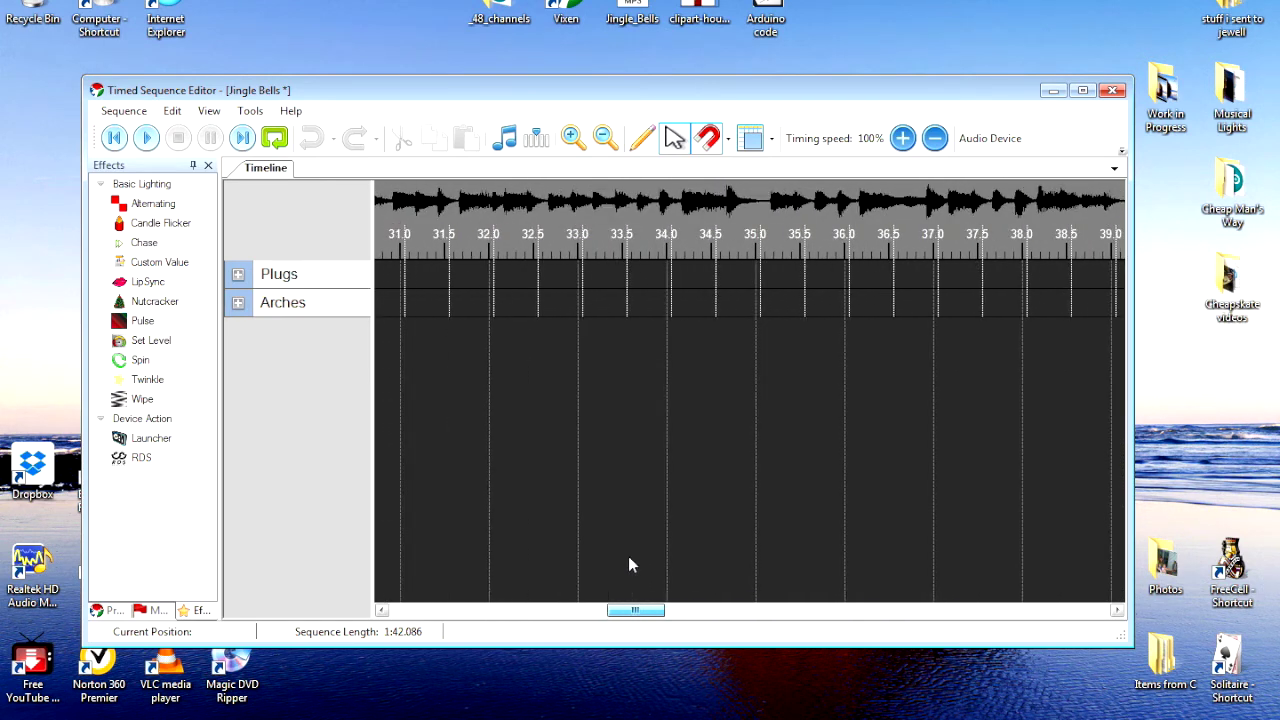
pyautogui.hscroll(-15, 629, 558)
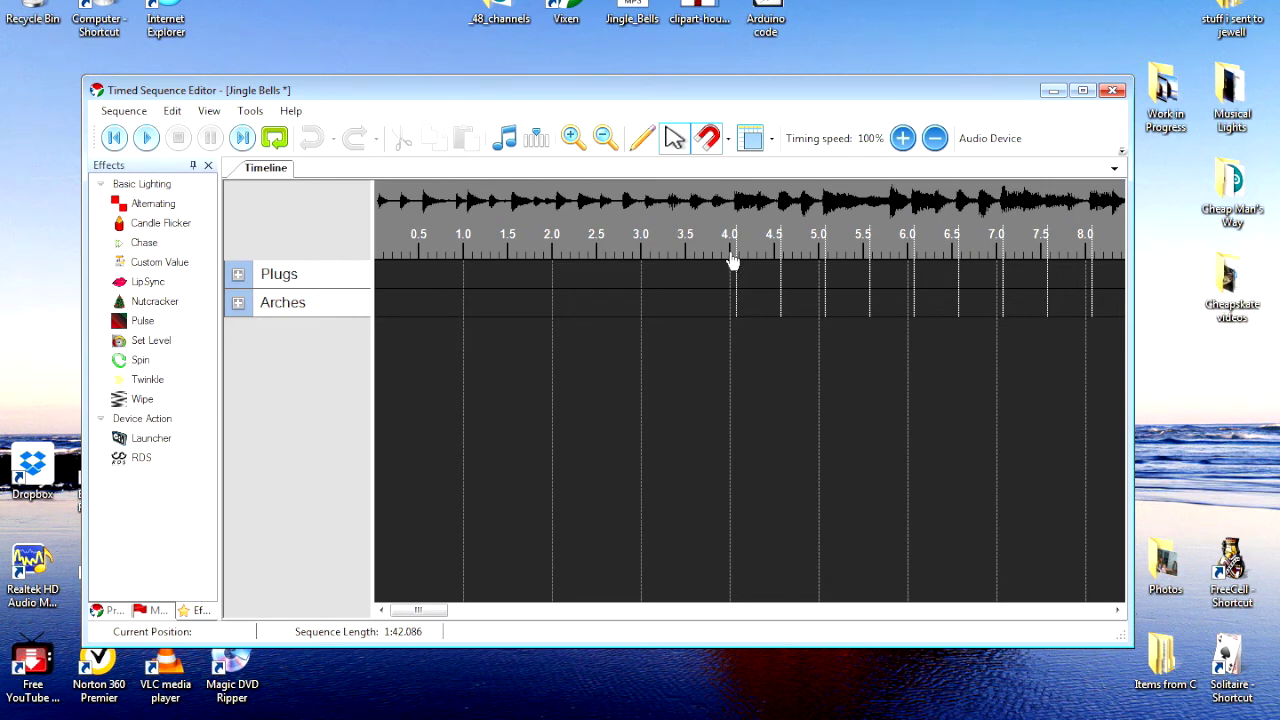
# Add a new mark at time 0:00.0 to New Collection and apply the change.
pyautogui.click(537, 139)
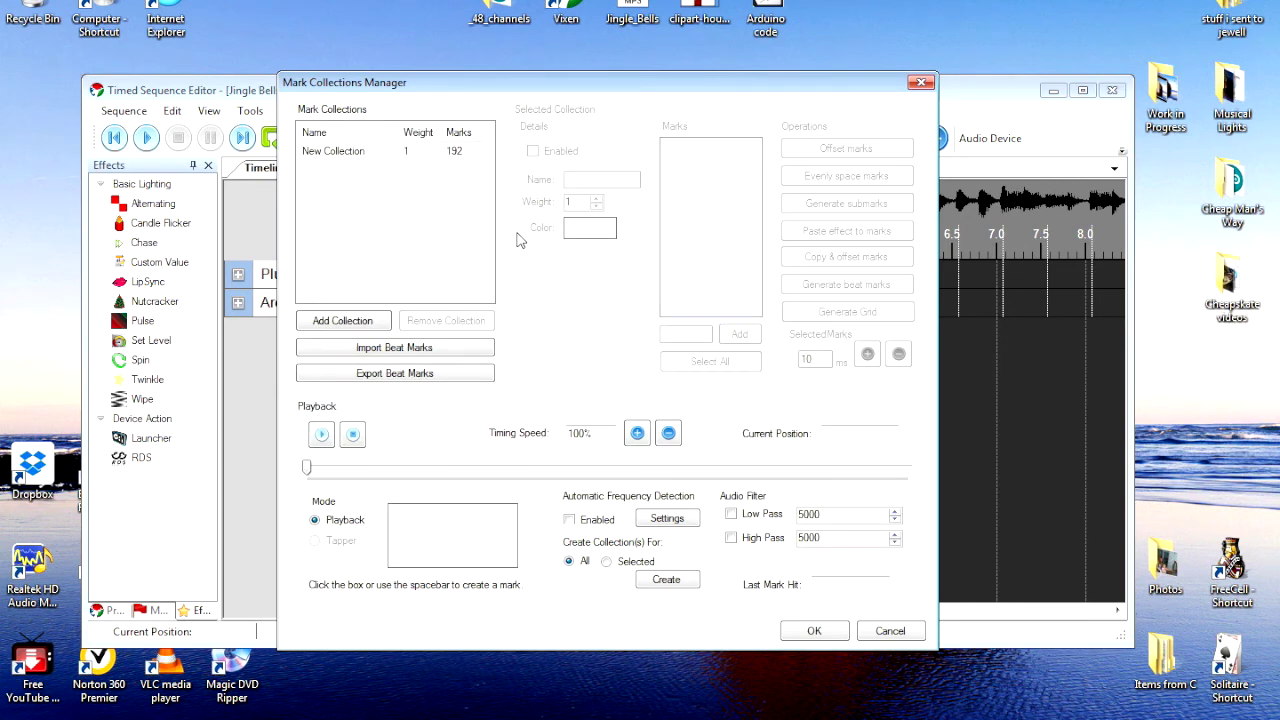
pyautogui.click(368, 153)
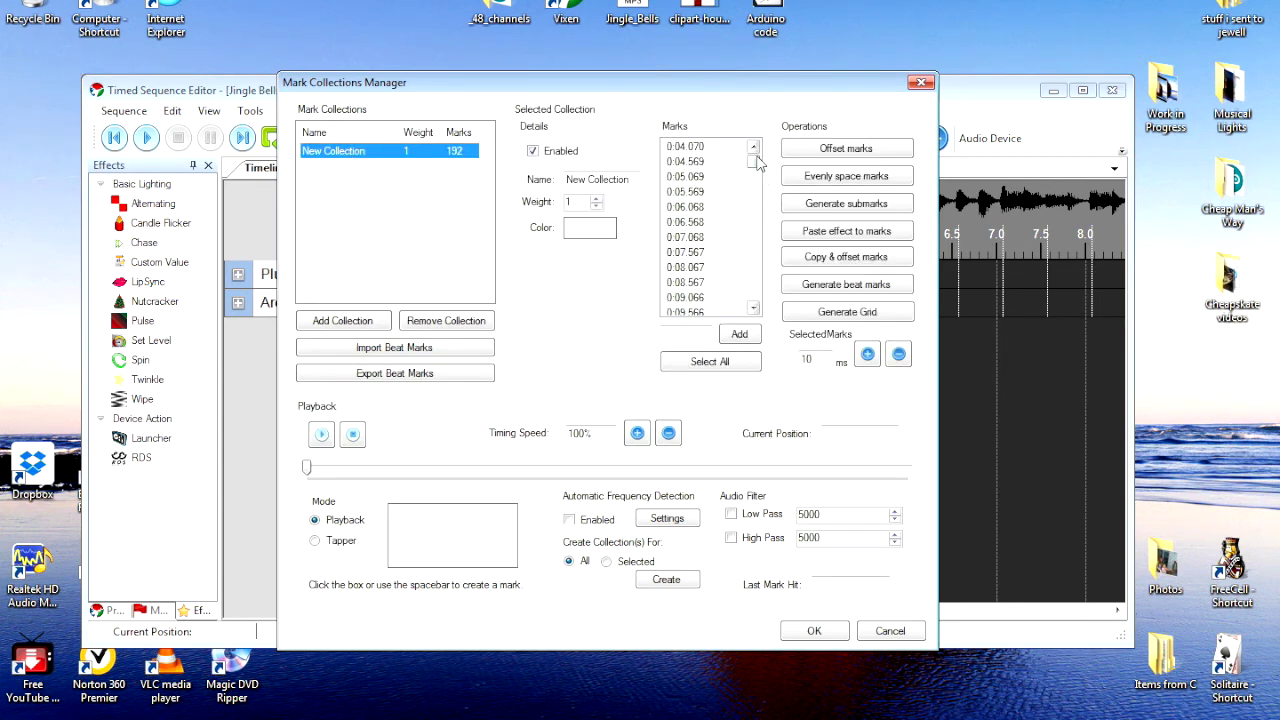
pyautogui.moveTo(754, 167); pyautogui.dragTo(757, 217)
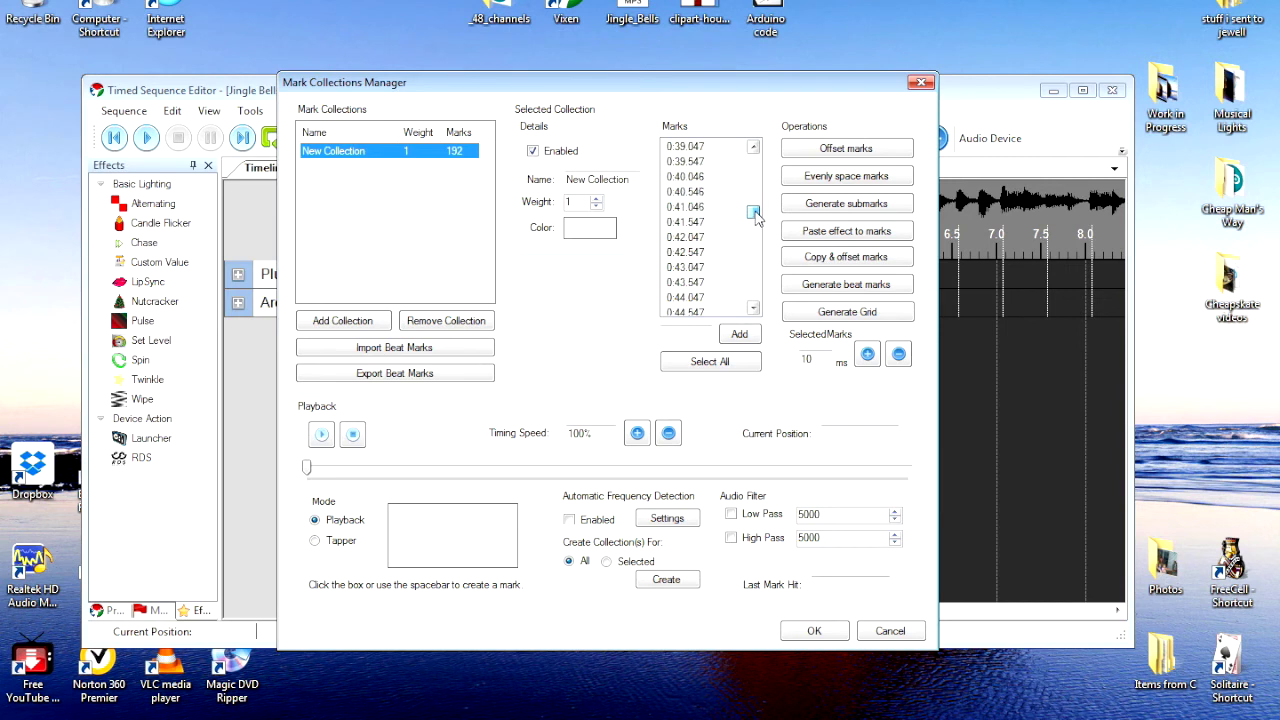
pyautogui.click(671, 335)
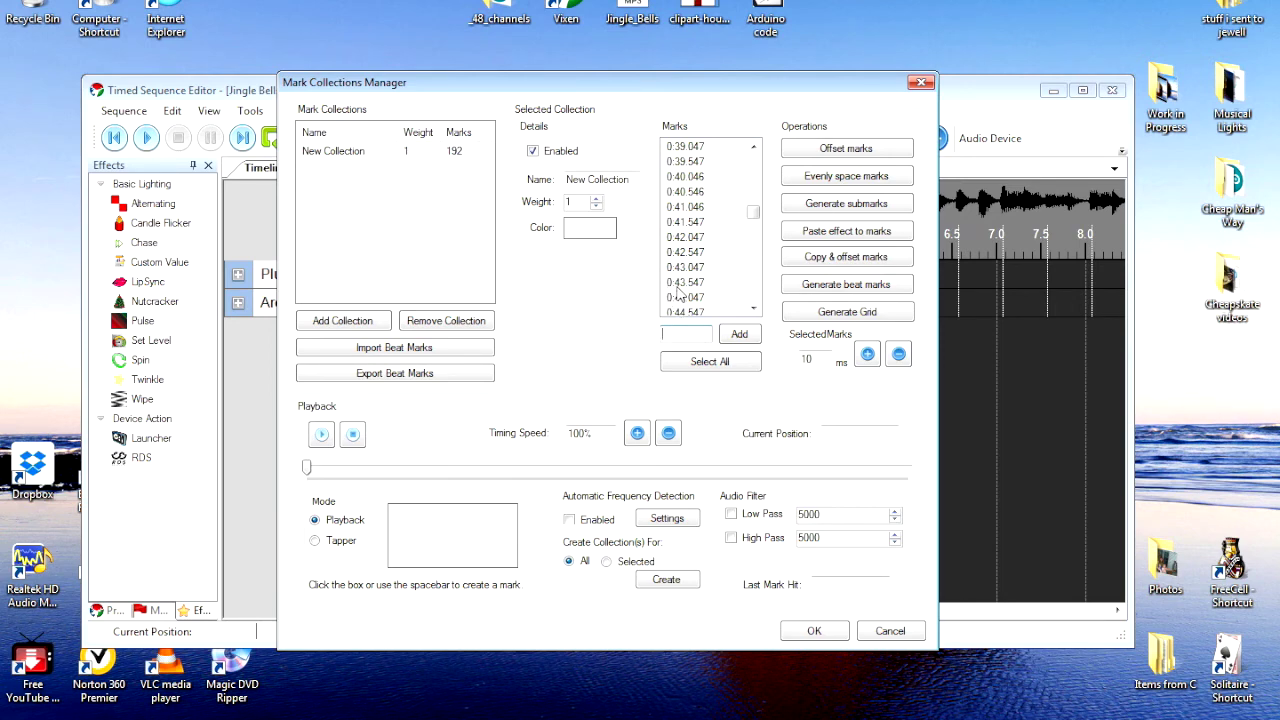
pyautogui.write('0')
pyautogui.write(':0')
pyautogui.write('.046')
pyautogui.click(740, 335)
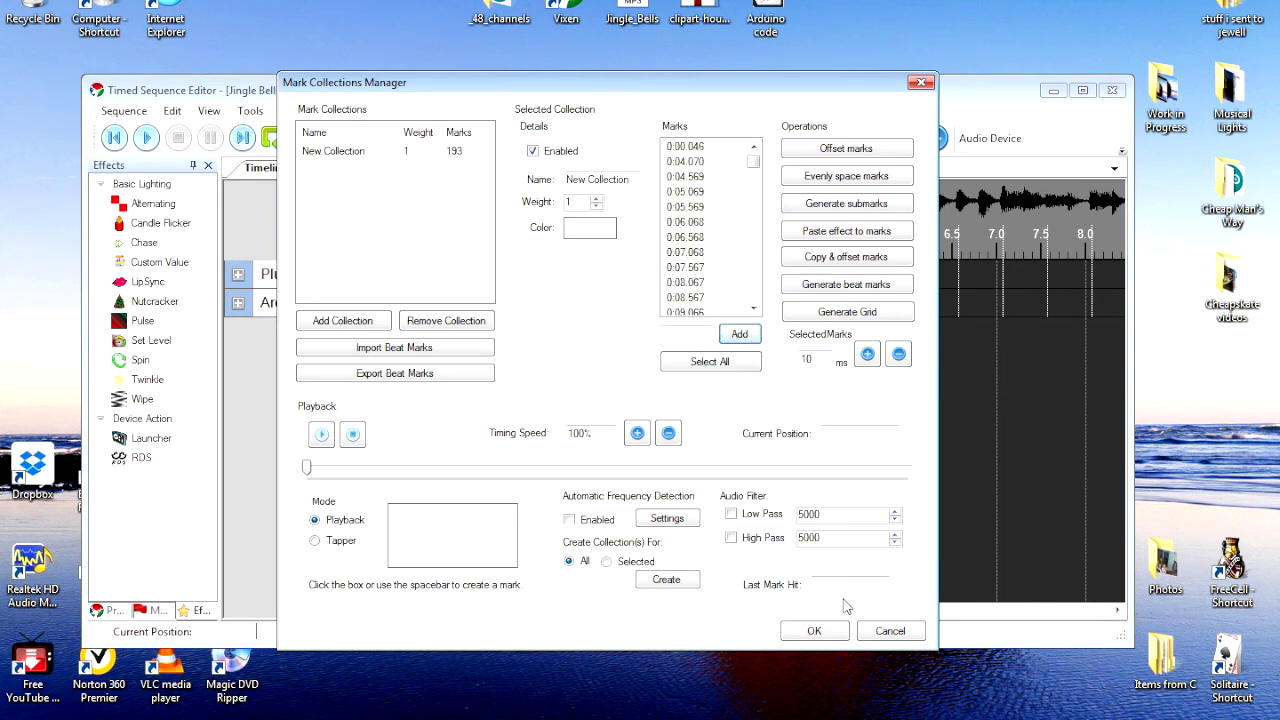
pyautogui.click(814, 633)
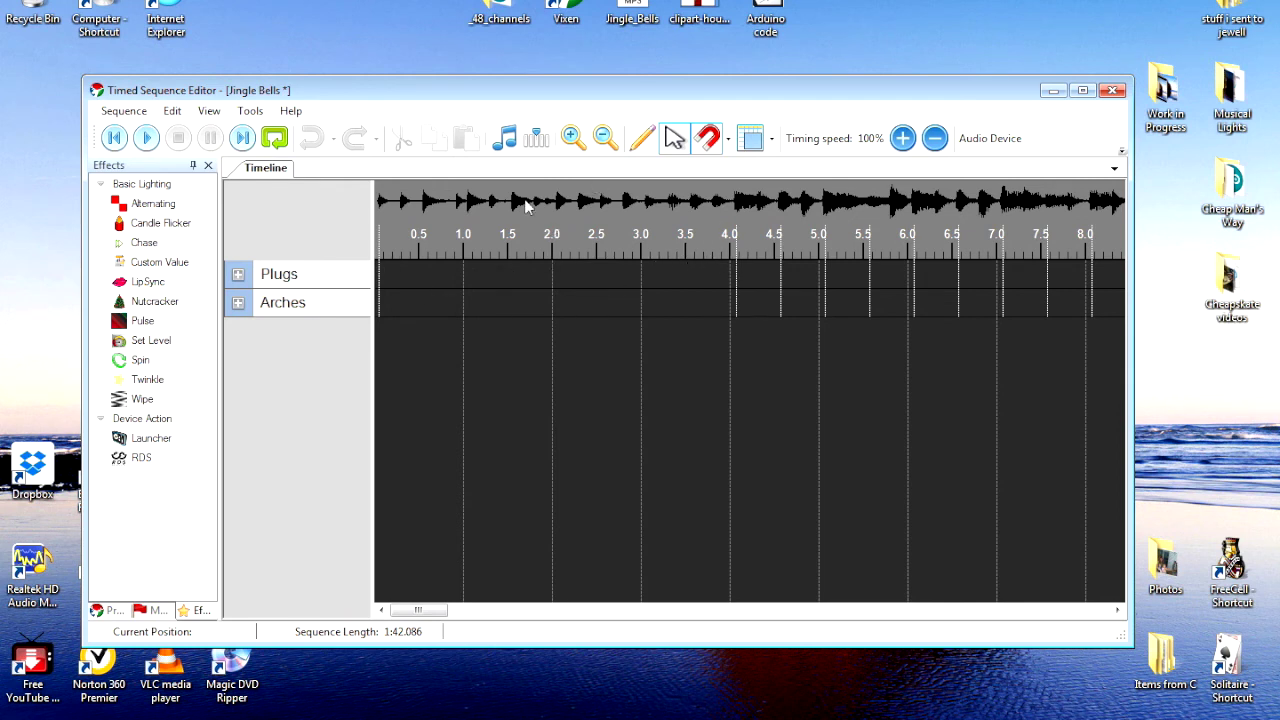
# Generate 8 submarks between the 0:00.046 and 0:04.070 marks, keeping them in New Collection.
pyautogui.click(535, 140)
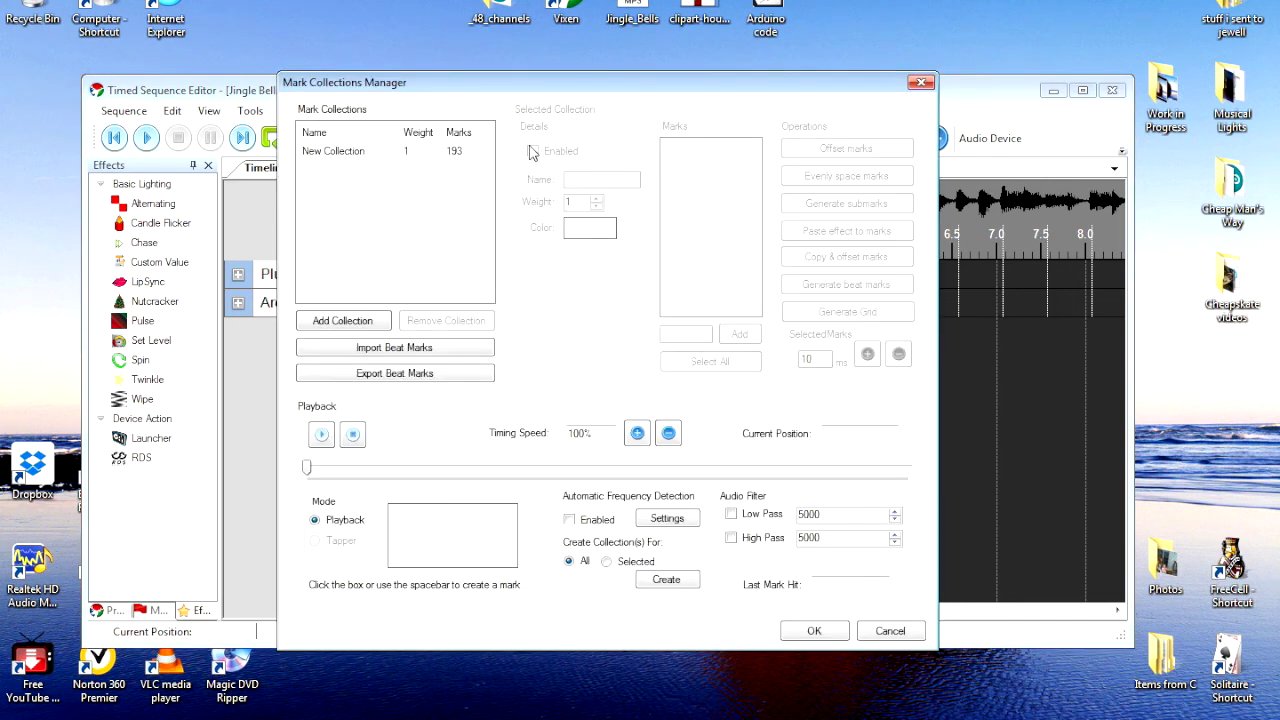
pyautogui.click(349, 152)
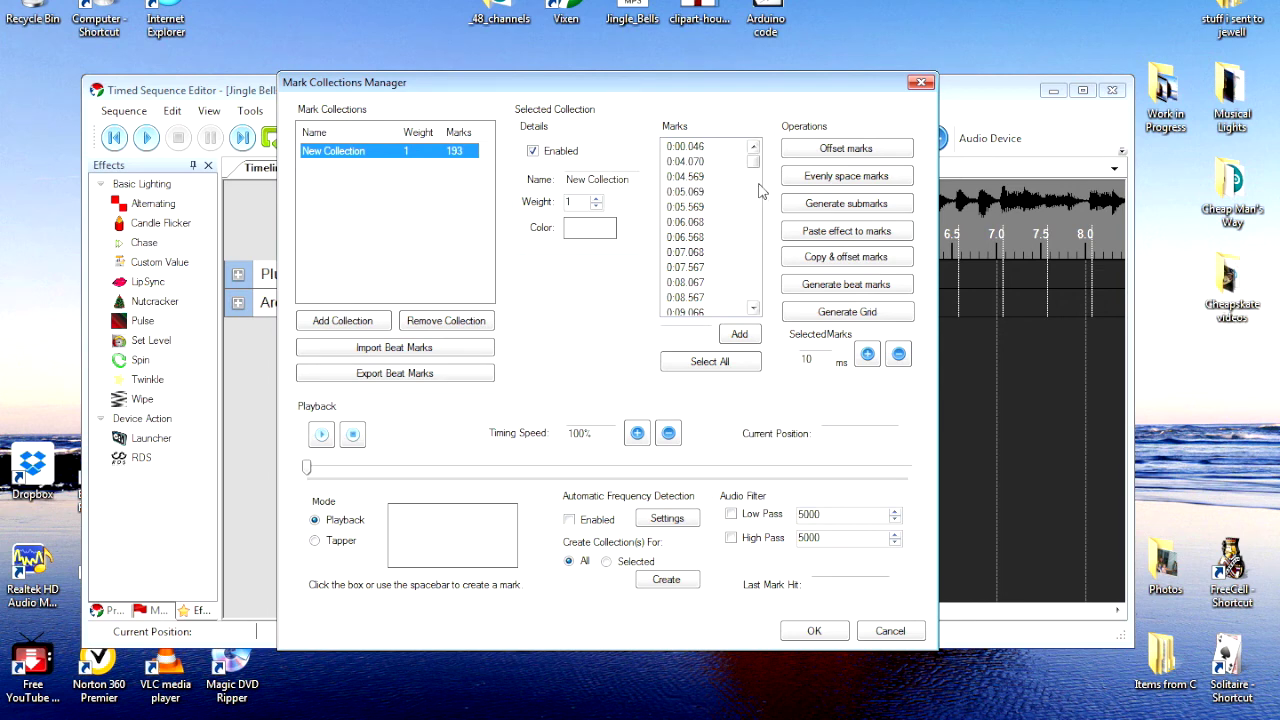
pyautogui.click(697, 148)
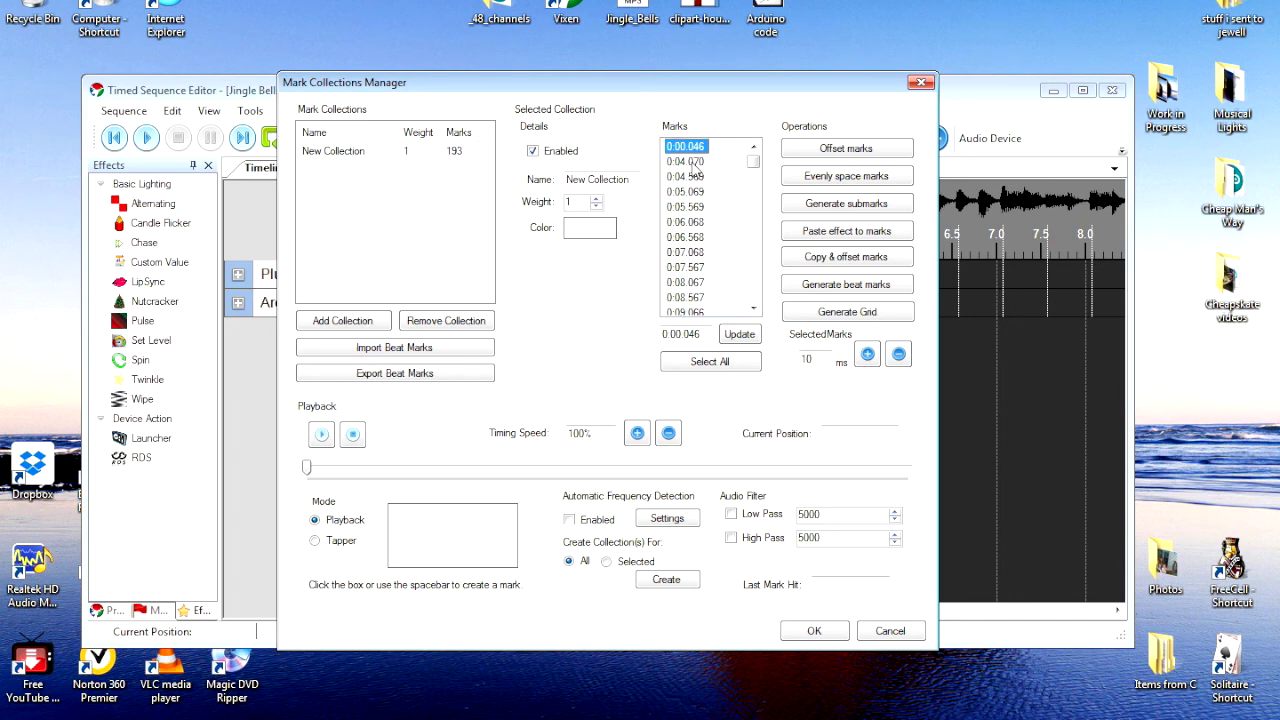
pyautogui.keyDown('ctrl'); pyautogui.click(694, 162); pyautogui.keyUp('ctrl')
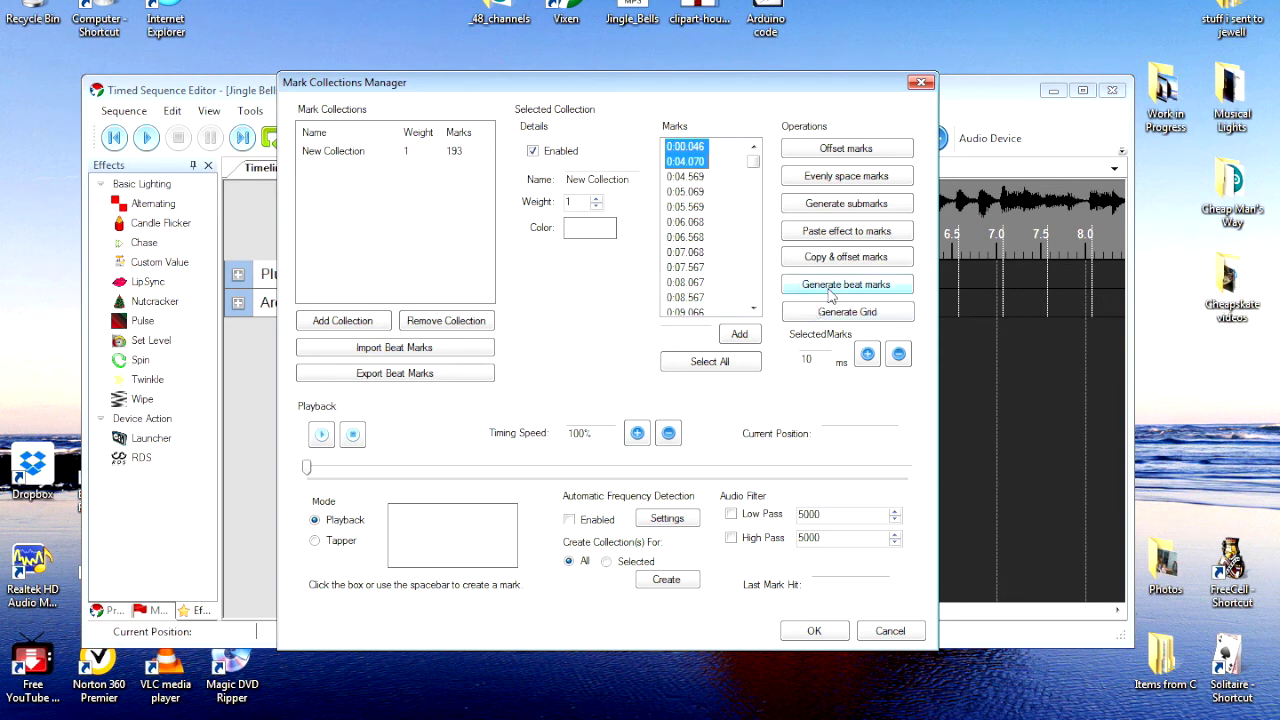
pyautogui.click(832, 206)
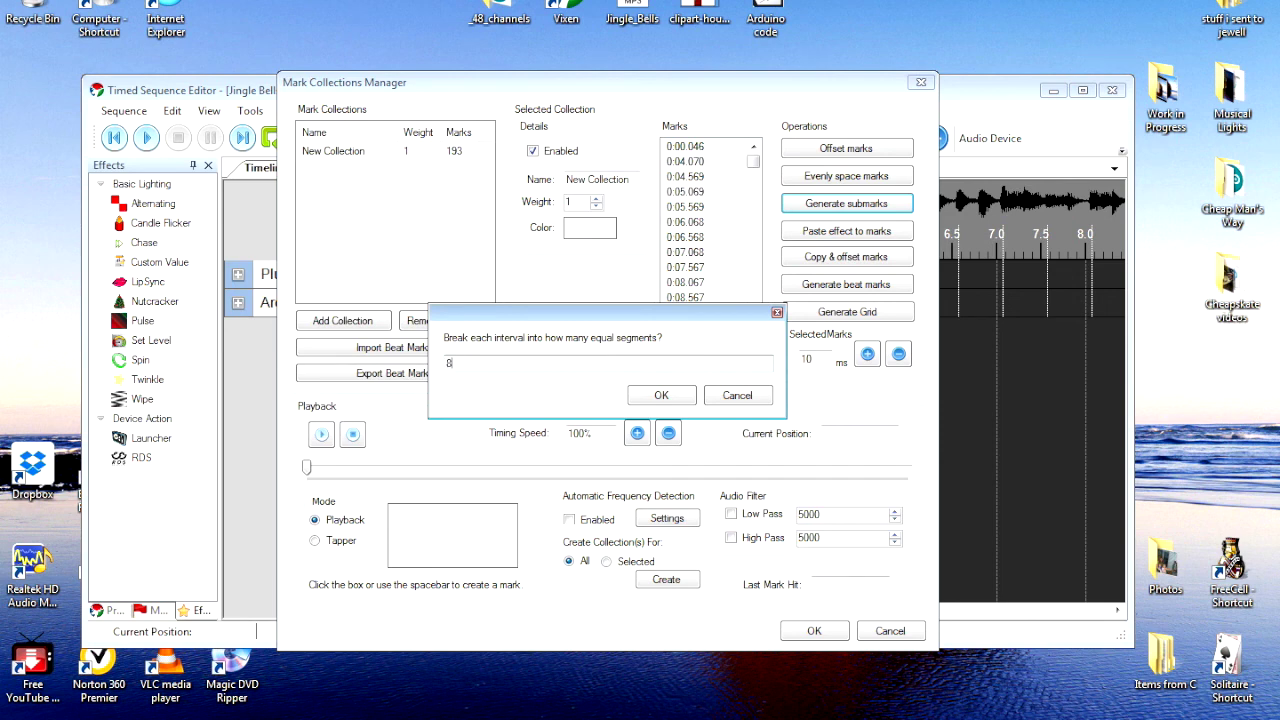
pyautogui.click(661, 397)
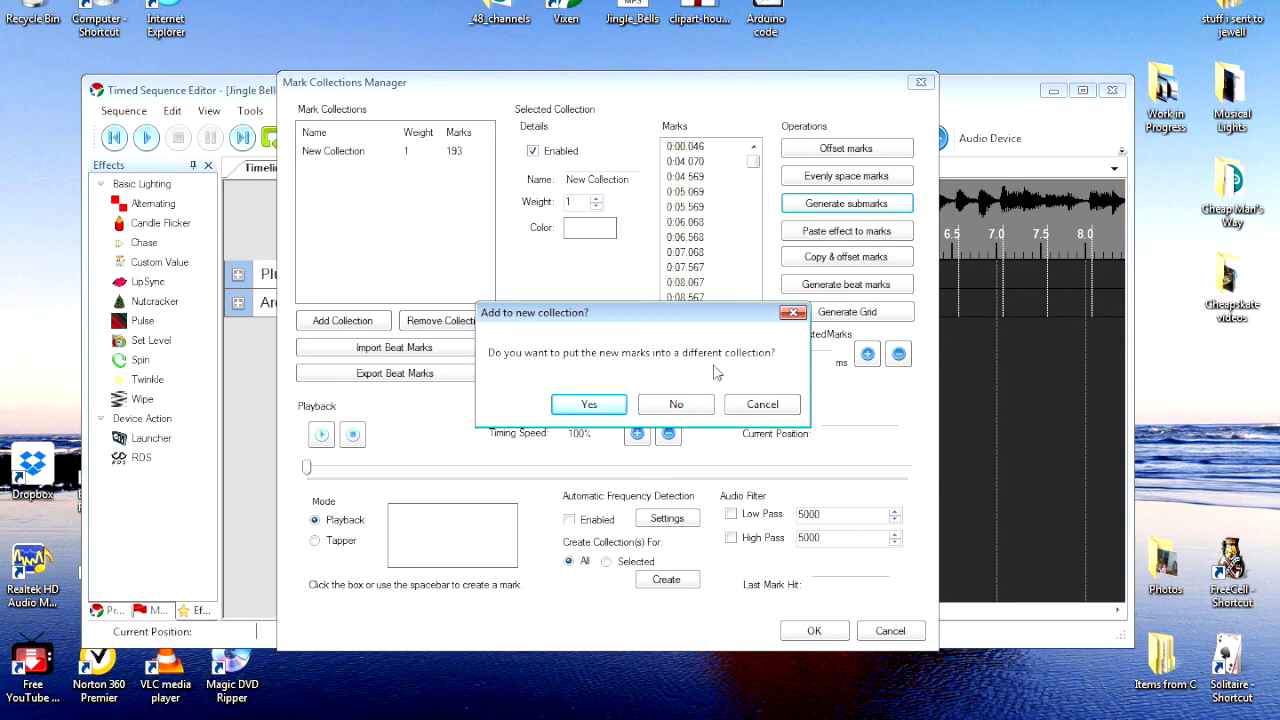
pyautogui.click(678, 406)
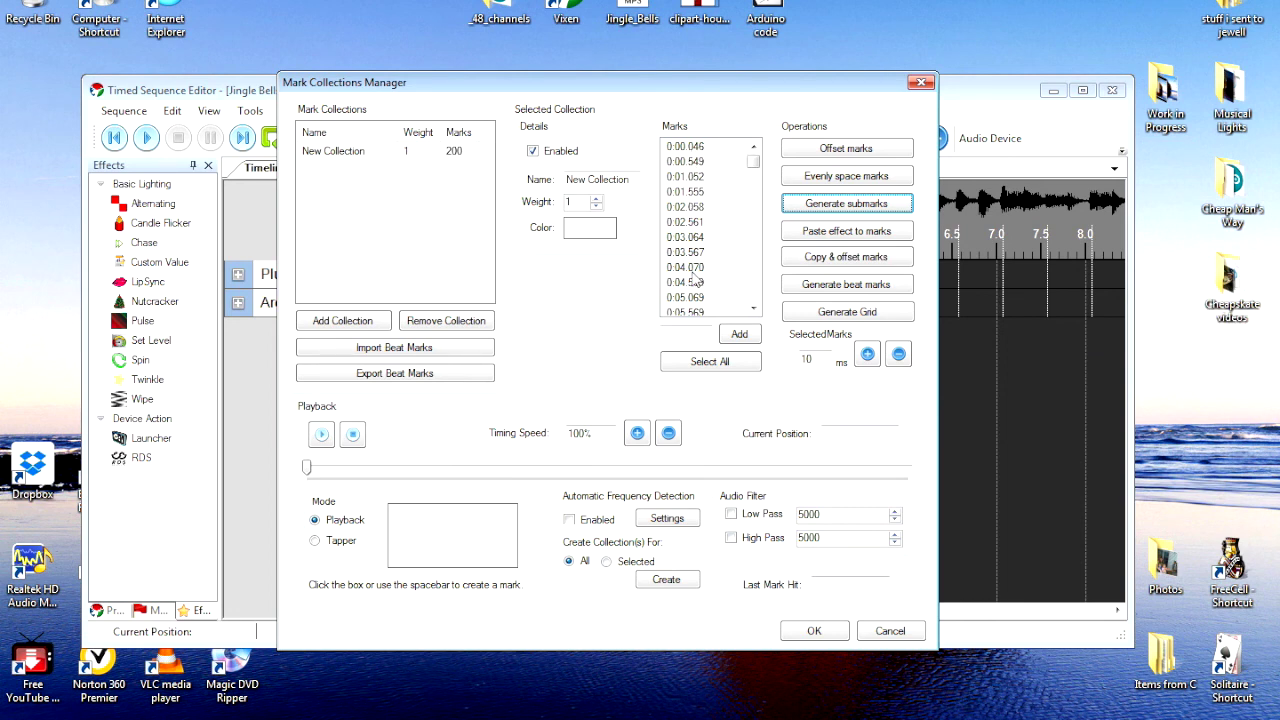
pyautogui.click(814, 630)
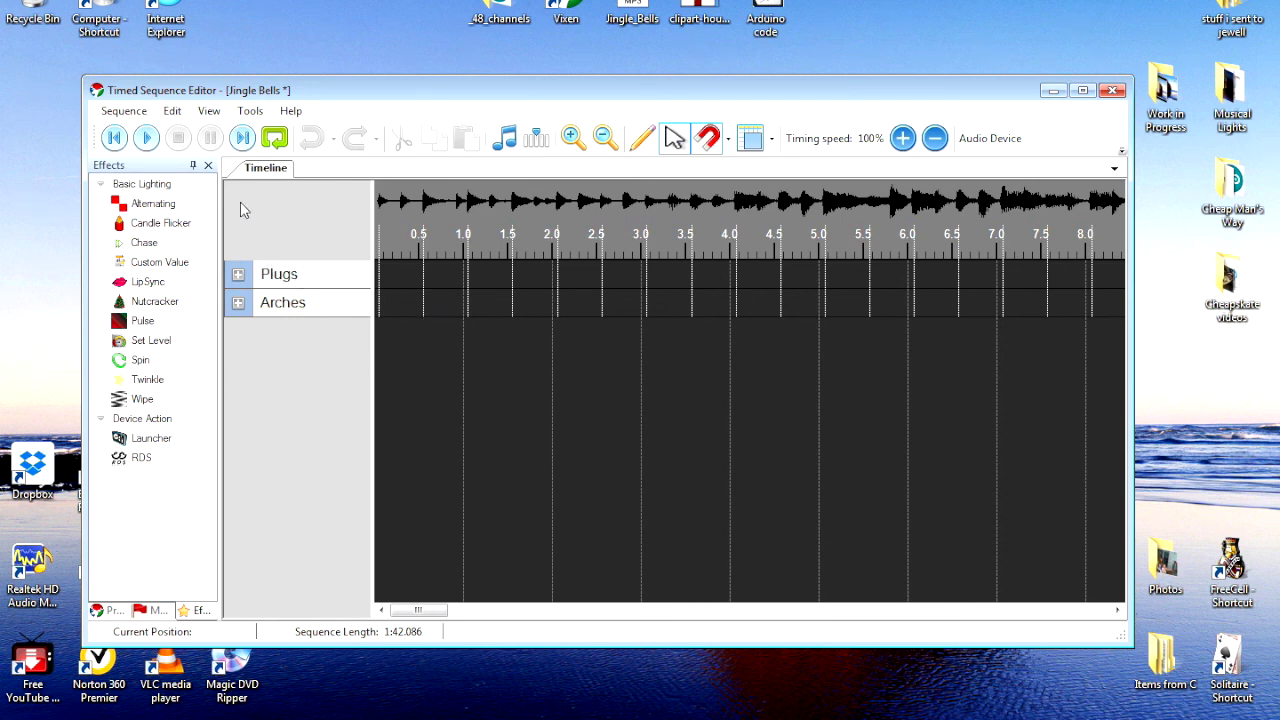
# Open the Sequence menu to reach the Save command.
pyautogui.click(122, 112)
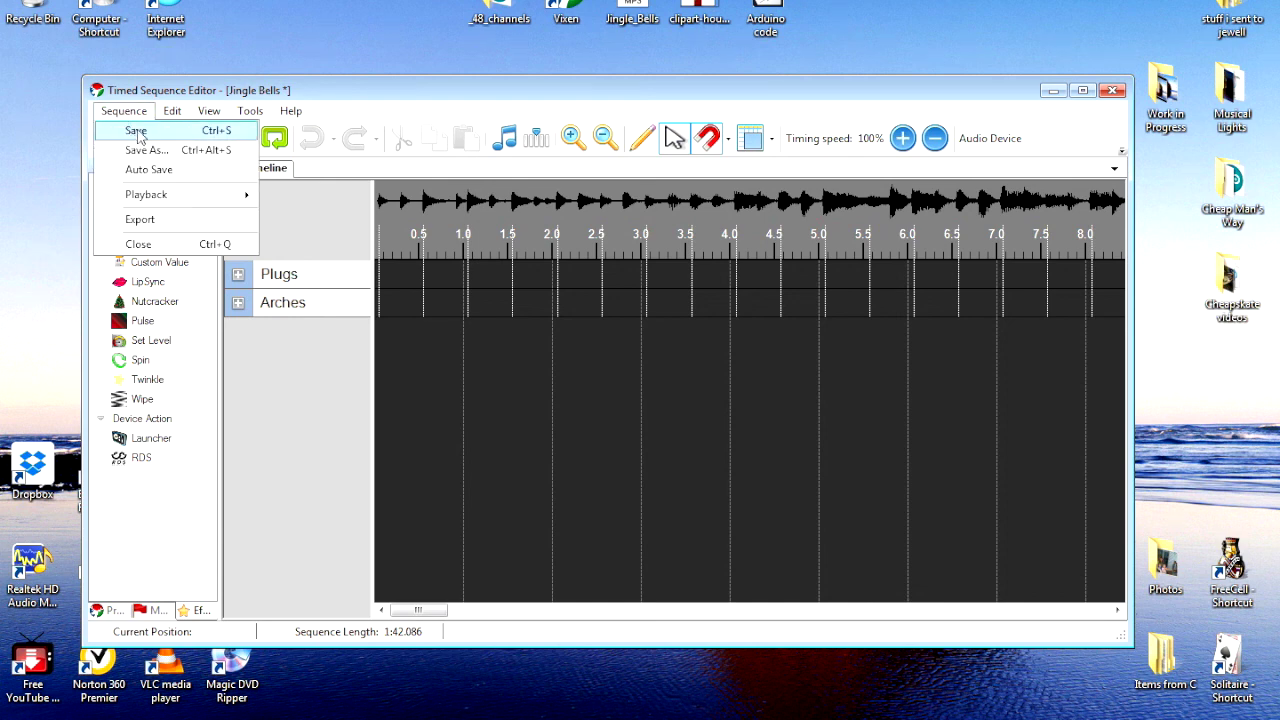